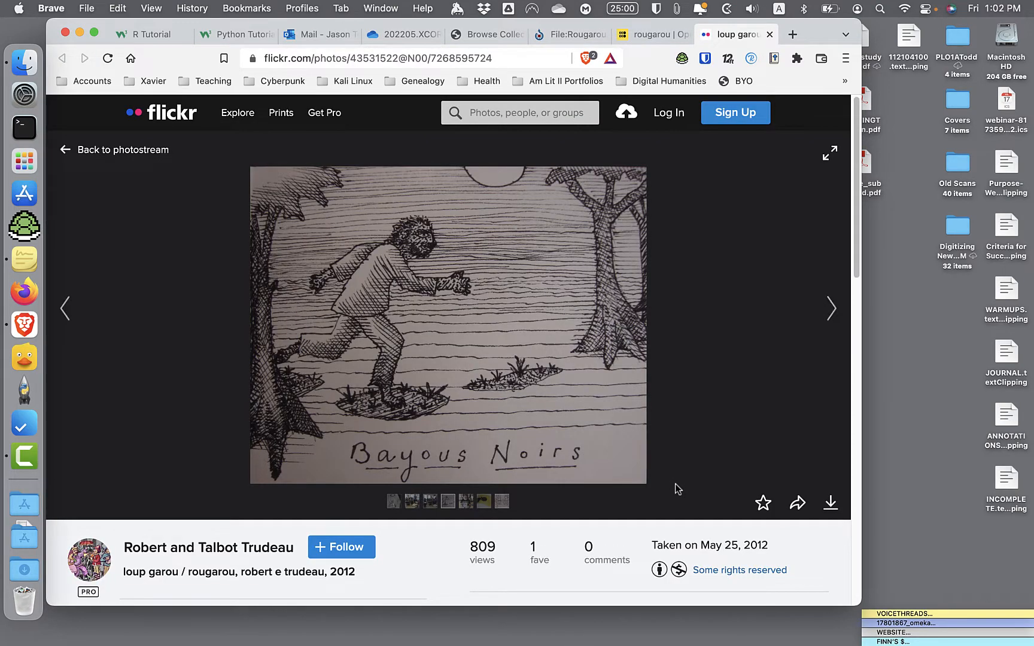
- Start downloading the loup garou / rougarou drawing in its Original (3205 × 2567) size
scroll(676, 489, down, 5)
scroll(676, 489, down, 4)
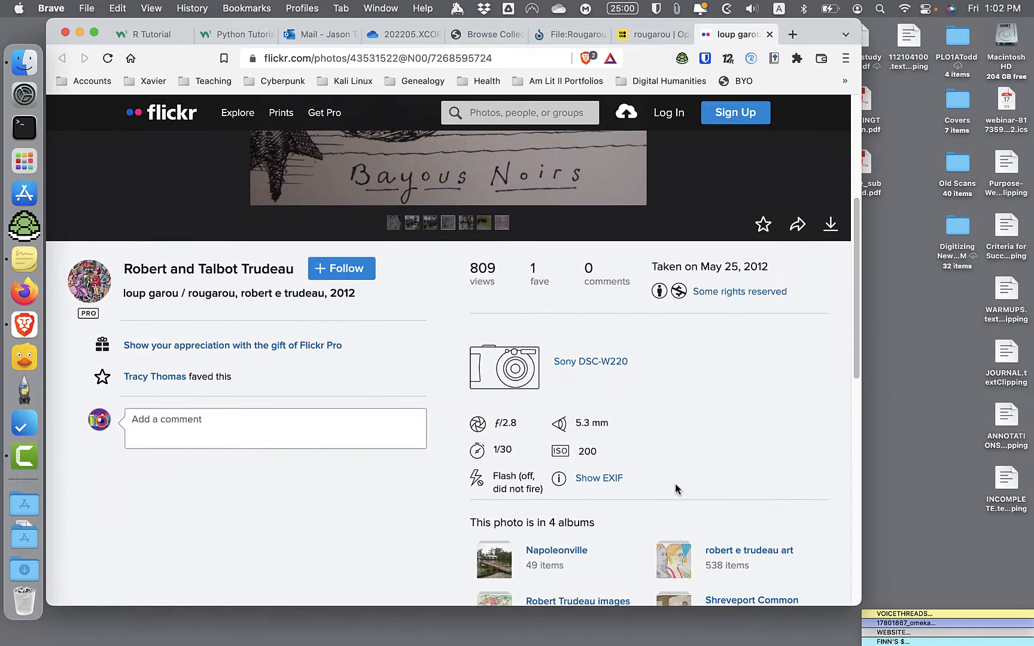
scroll(676, 489, up, 9)
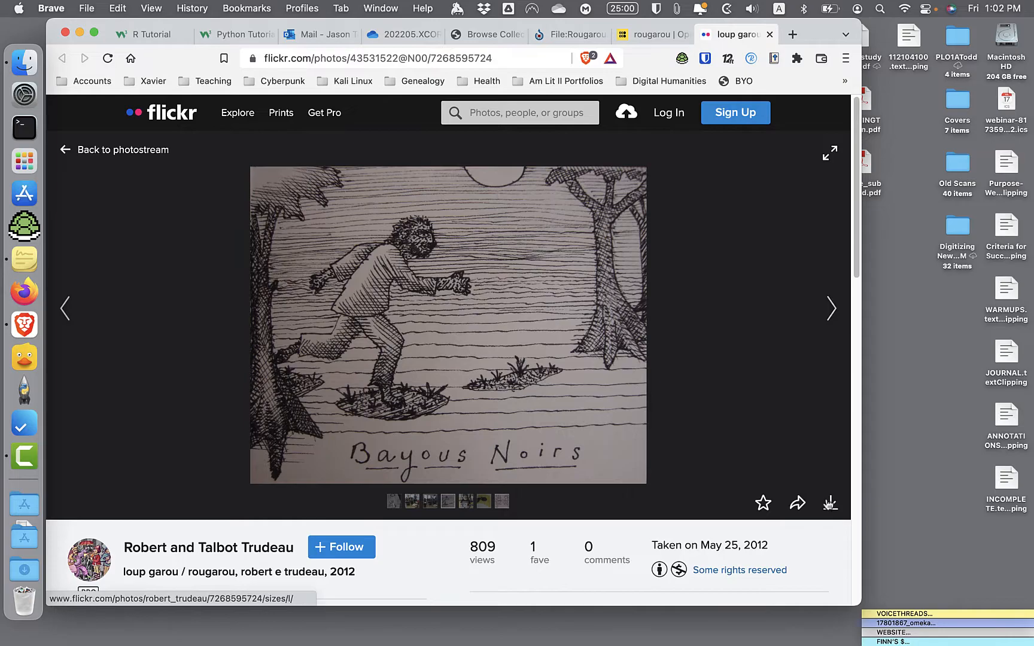
click(829, 501)
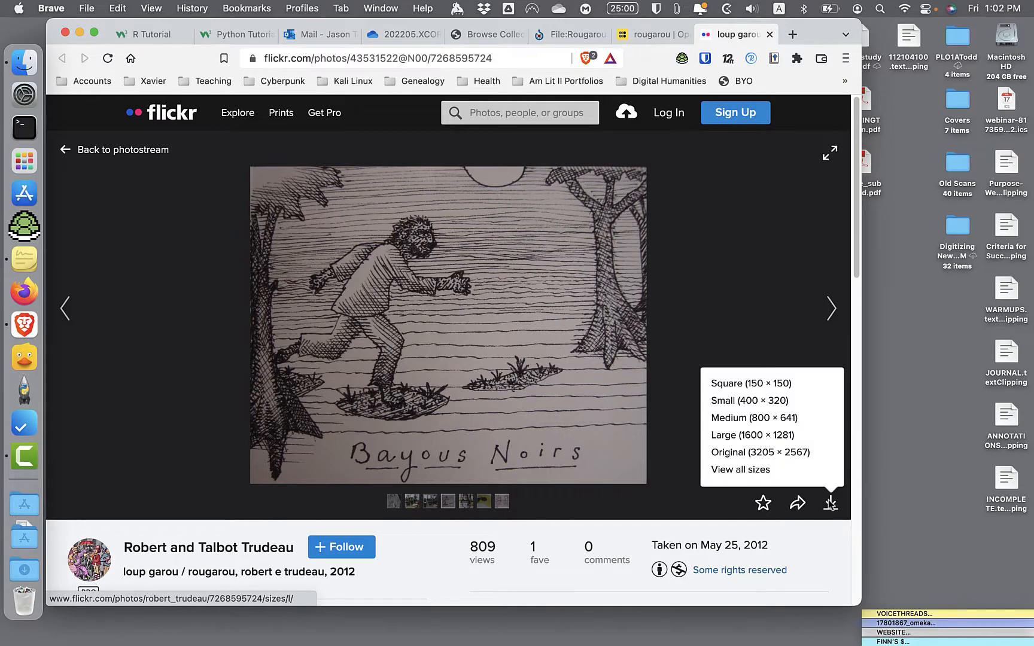
click(787, 457)
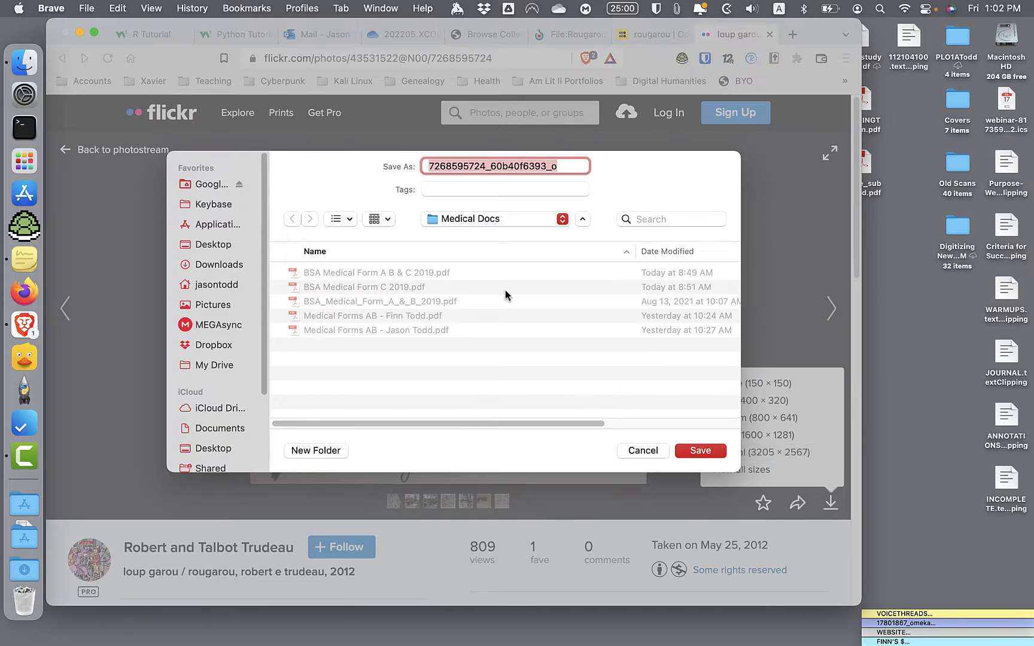
- Save the downloaded image to the Desktop under the name "loup garou flickr"
key(super+shift+d)
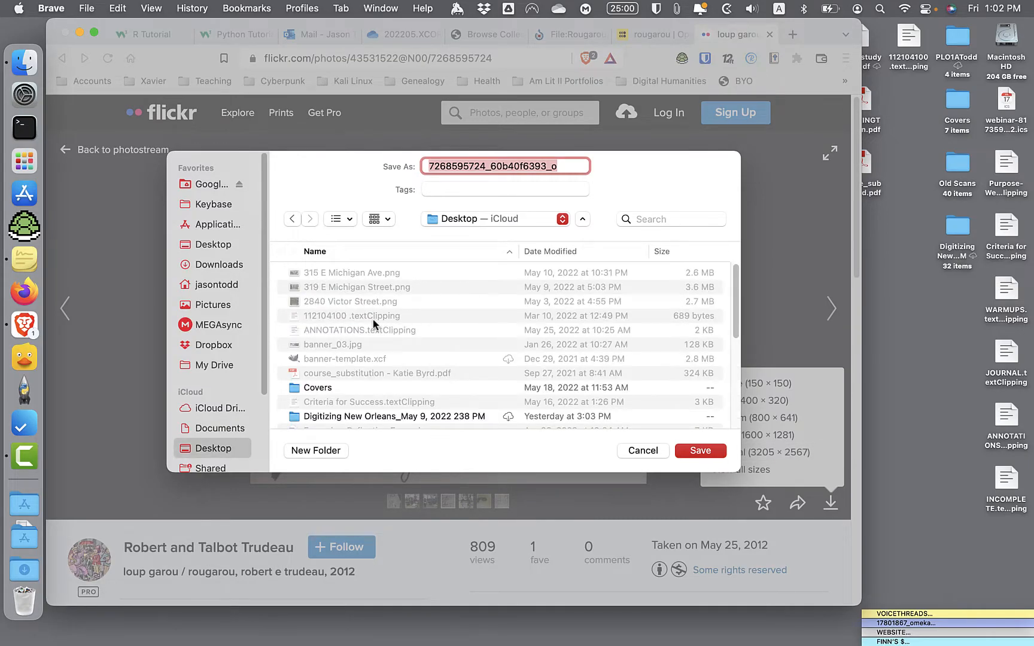
key(BackSpace)
text(lopu)
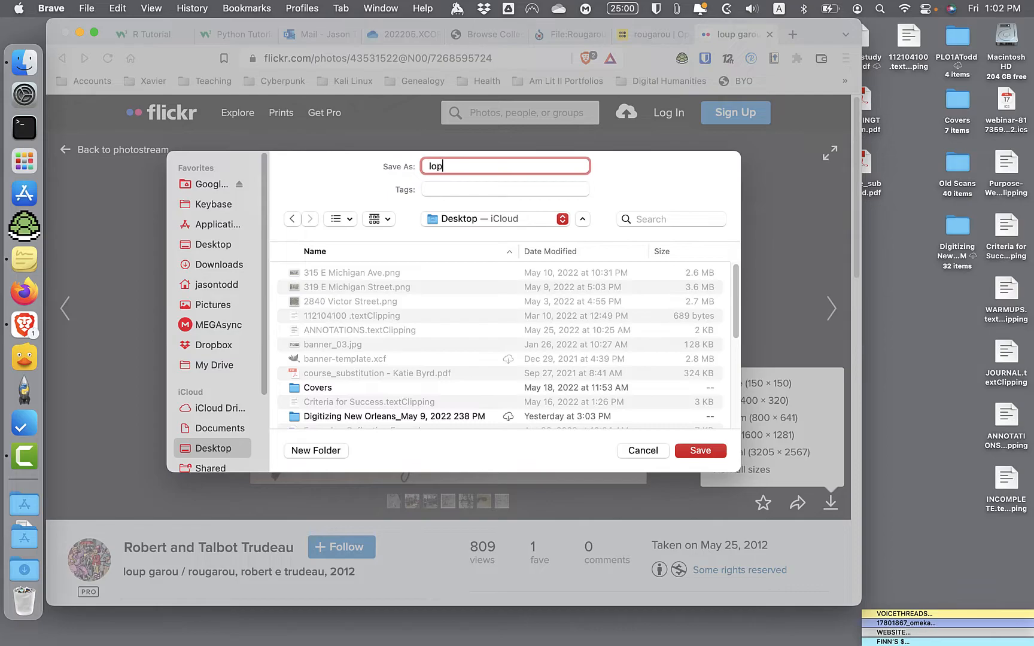
key(BackSpace)
key(BackSpace)
key(BackSpace)
text(up garou flick)
key(Return)
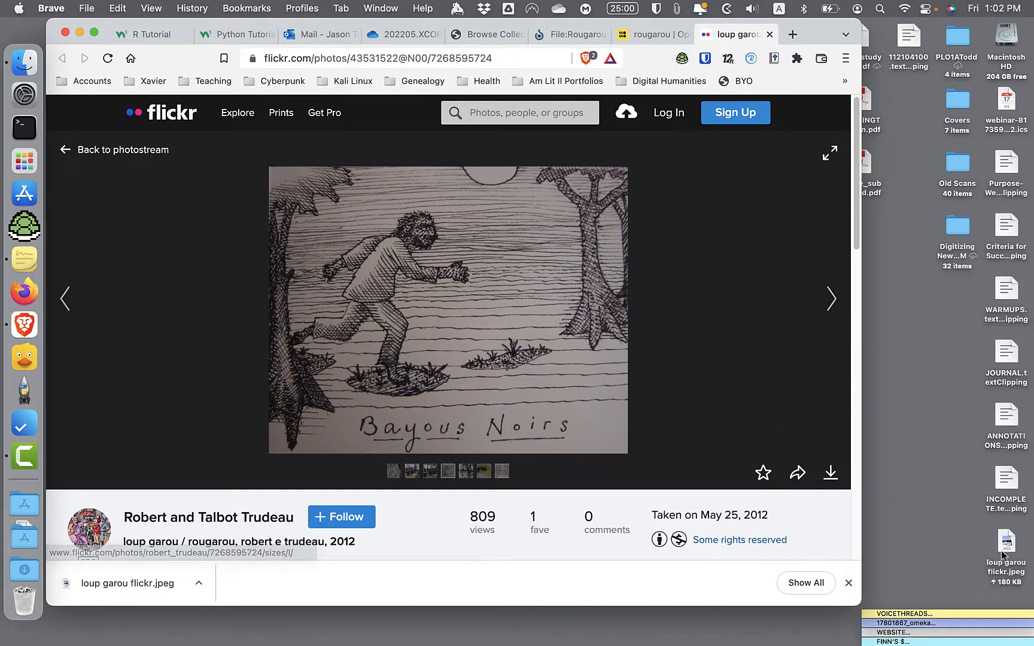
- Check the saved image file on the desktop and the photo's rights information, and dismiss the download notice
click(1022, 568)
click(954, 538)
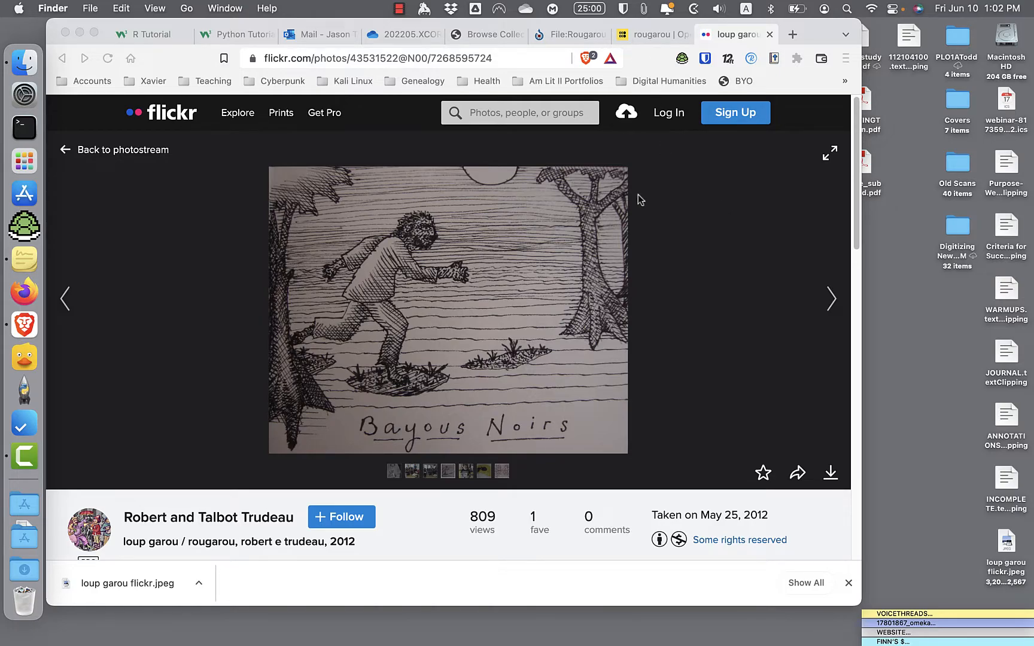
scroll(642, 314, down, 5)
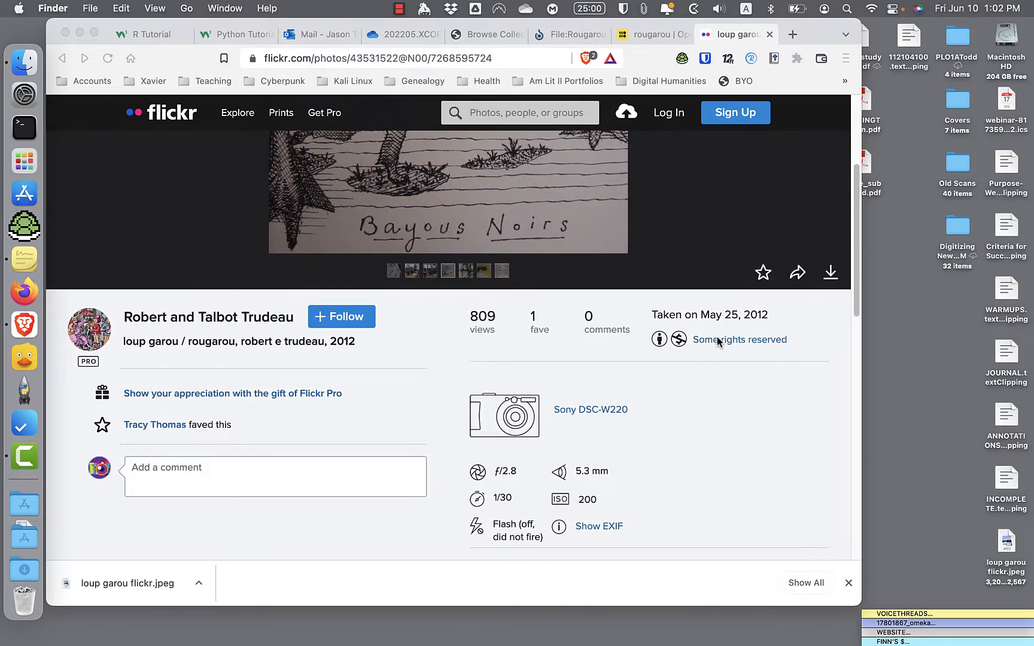
click(575, 383)
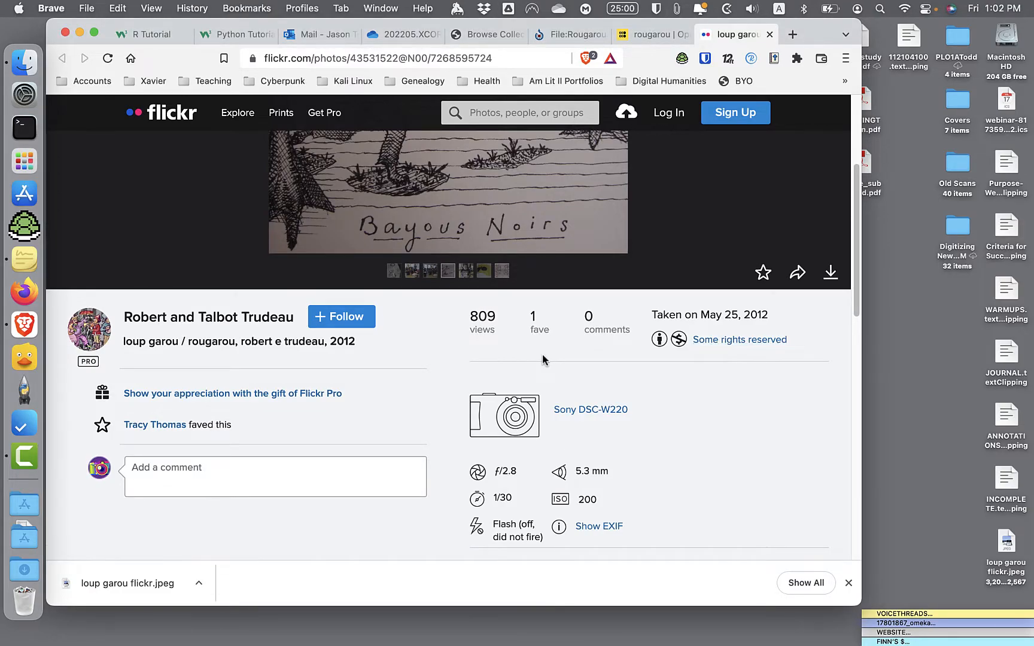
scroll(543, 359, up, 5)
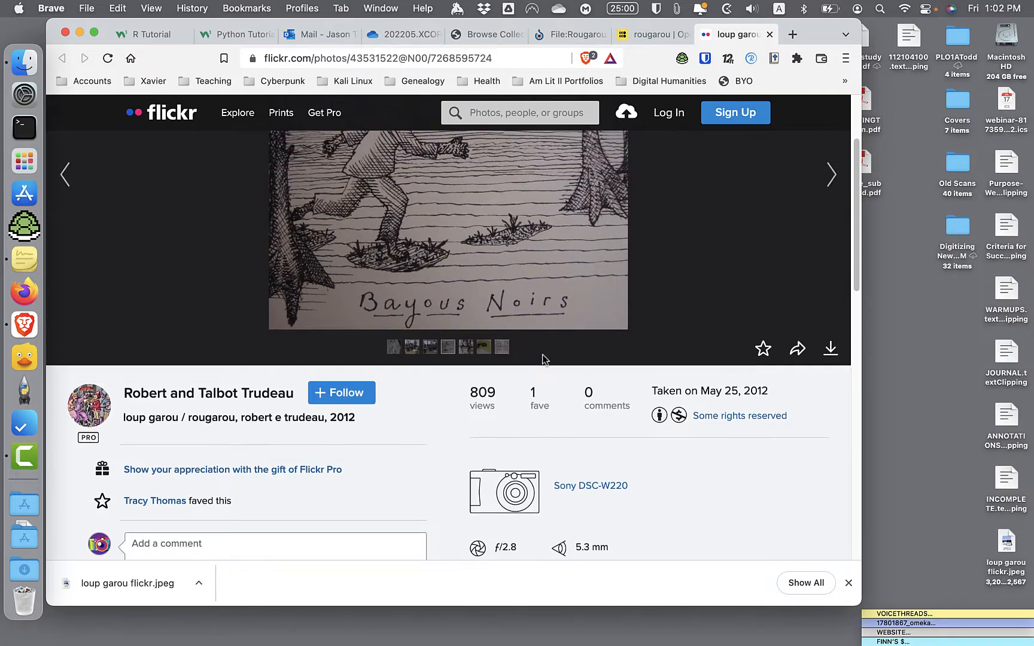
click(849, 584)
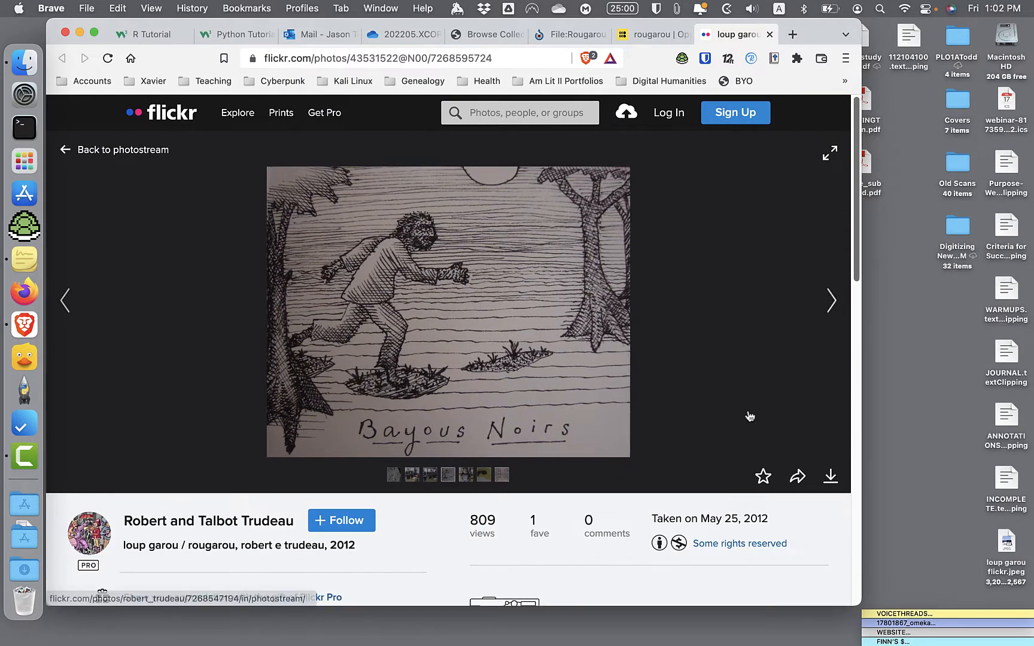
- Return to the omeka.jtodd.info site and open its /admin login page
click(653, 36)
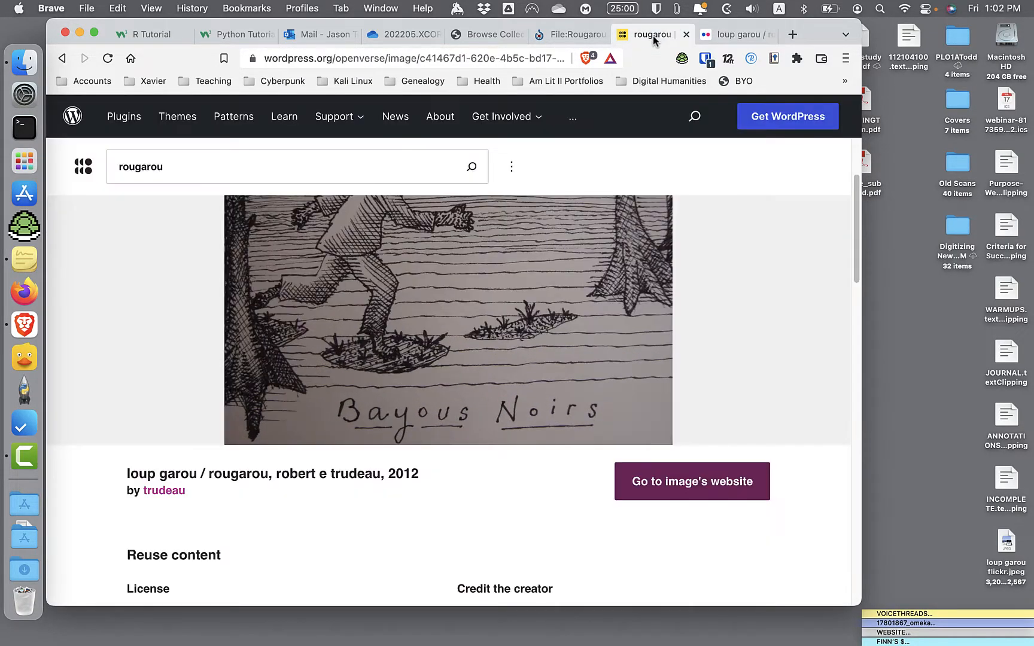
click(478, 34)
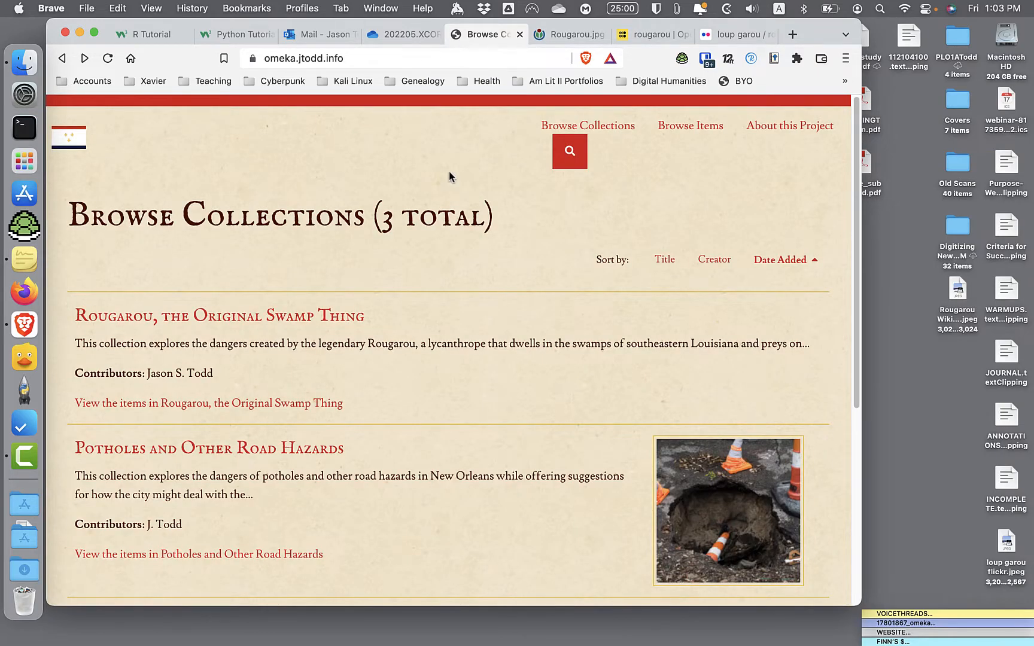
click(366, 58)
click(371, 58)
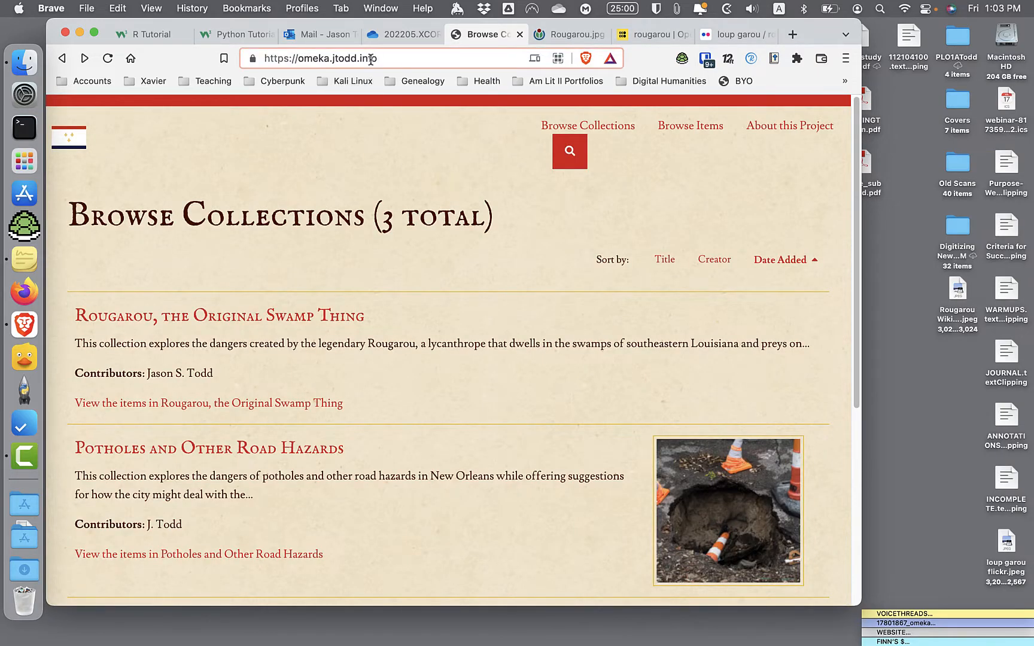
text(/admin)
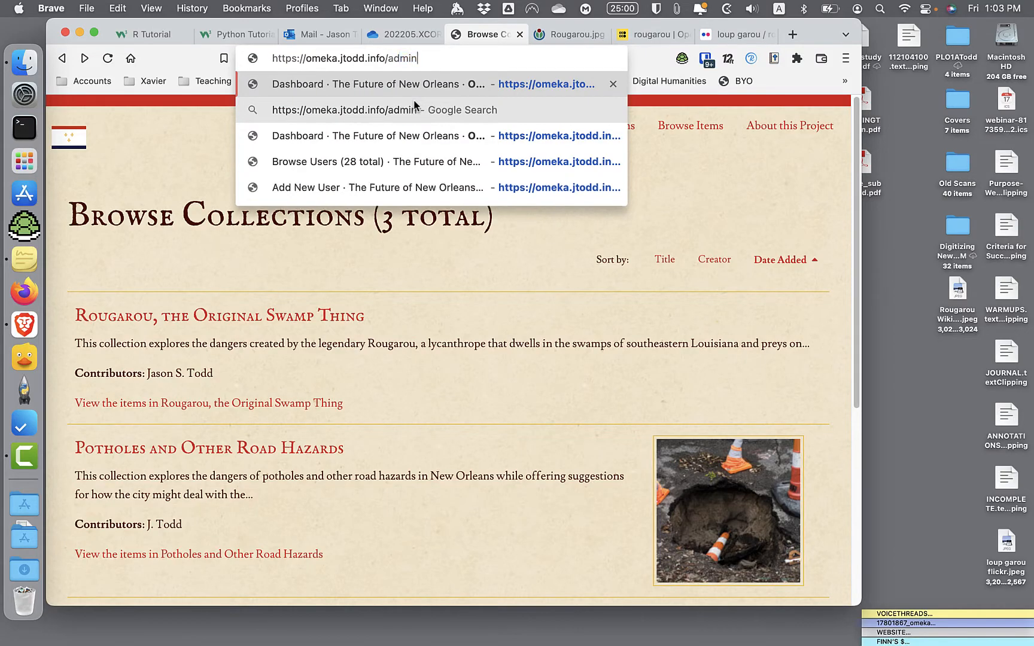
key(Return)
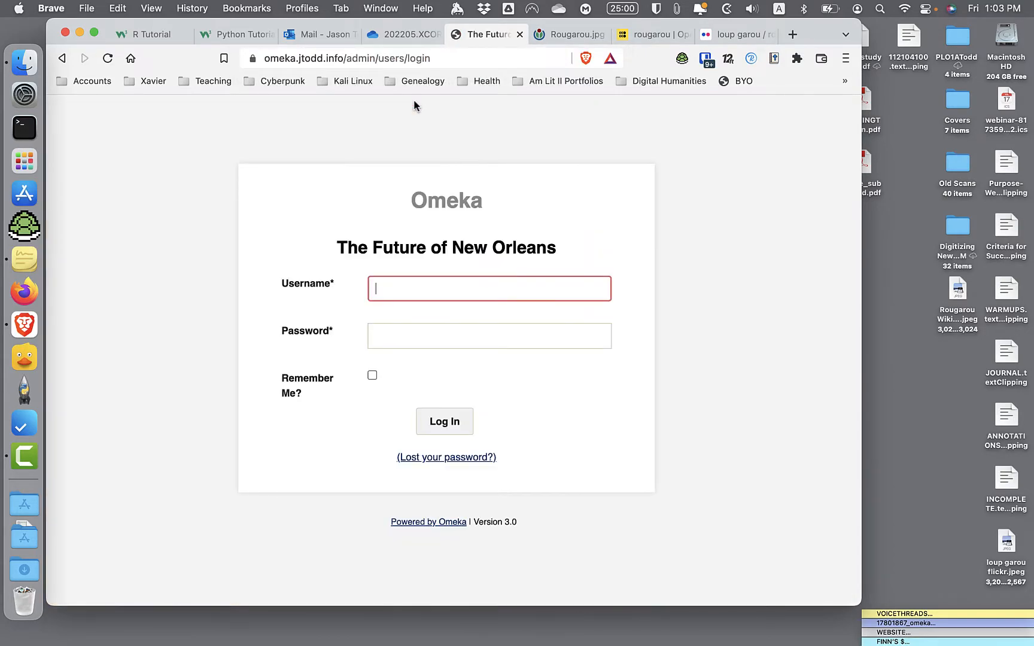
- Fill in the username and password from the saved Omeka-Student login in the password vault and log in
click(707, 60)
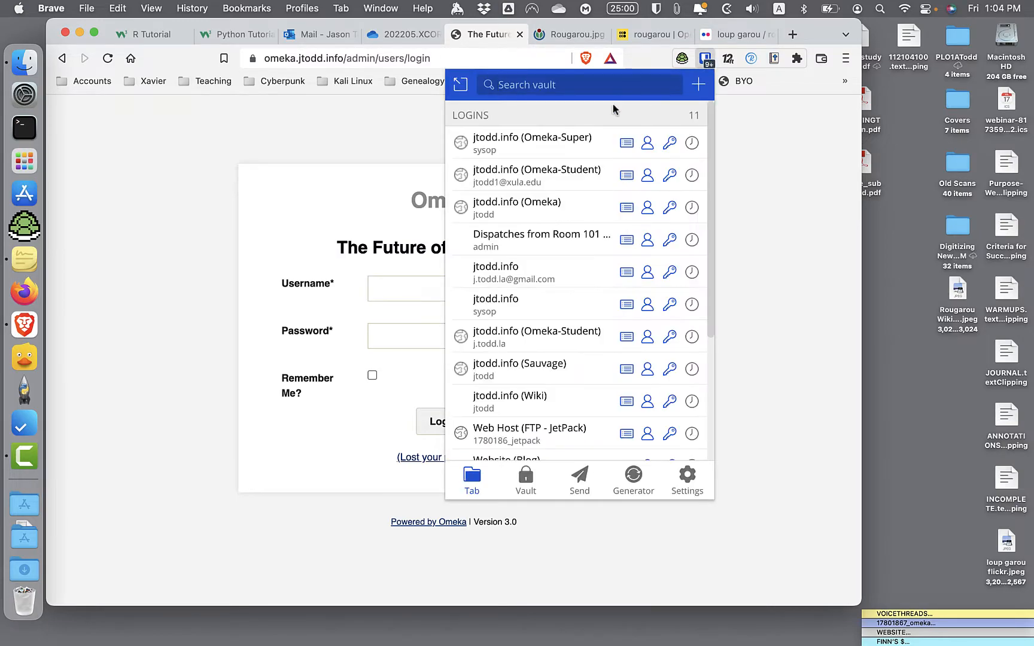
click(573, 187)
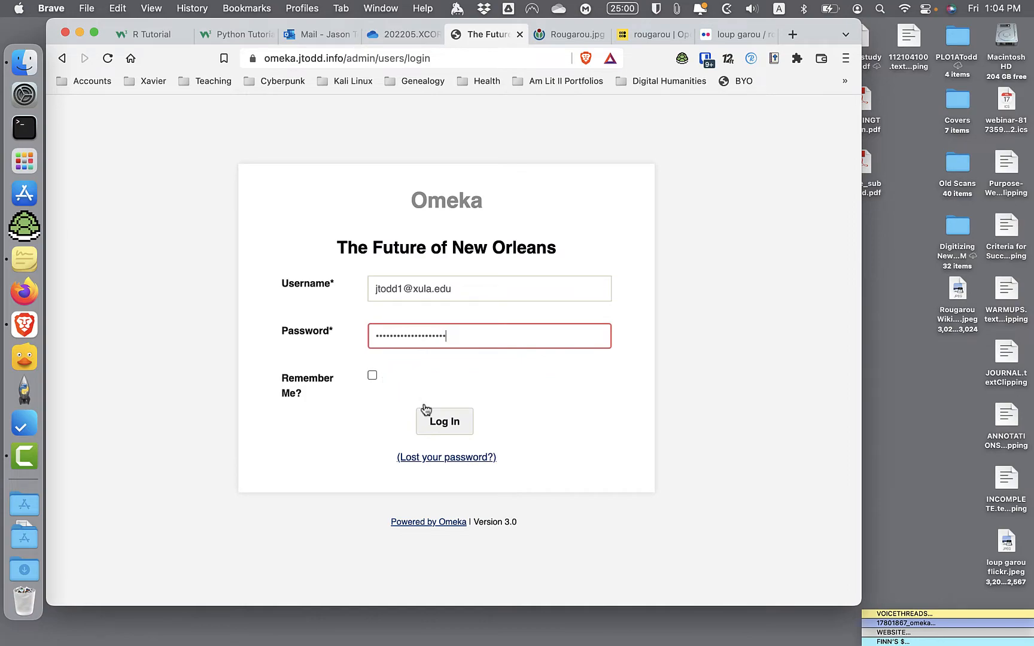
click(436, 425)
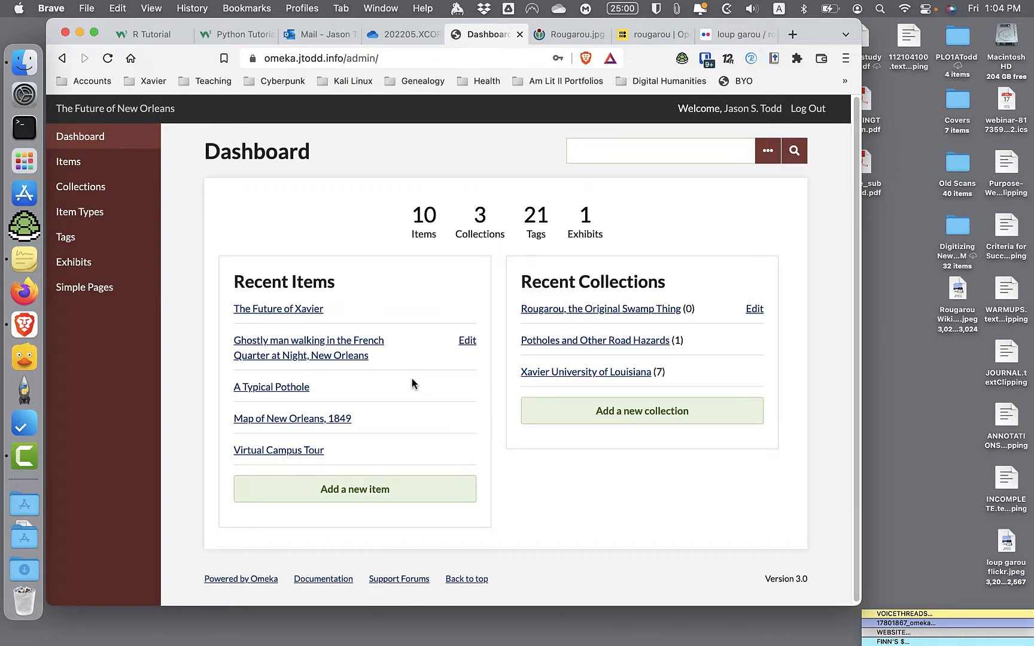
- Review the record of the "Rougarou, the Original Swamp Thing" collection and the list of existing items
click(81, 186)
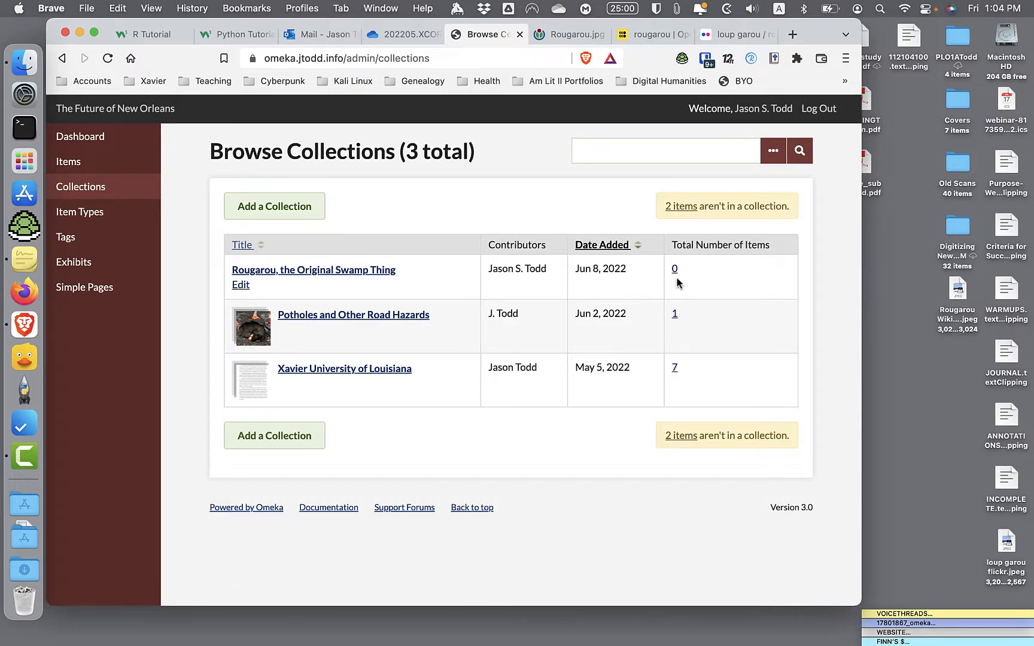
click(306, 270)
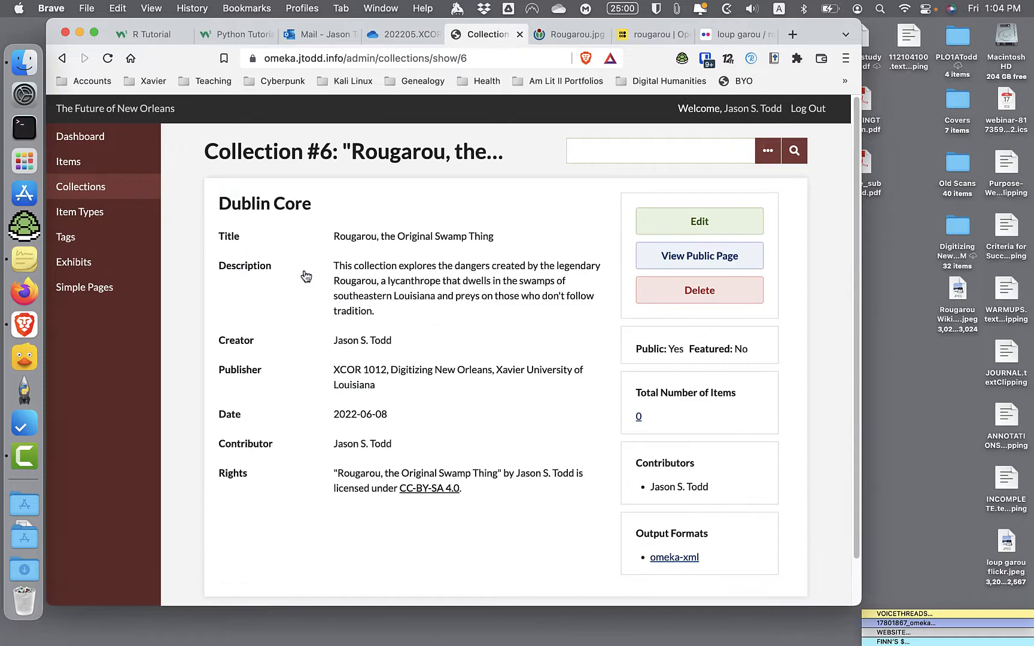
click(68, 163)
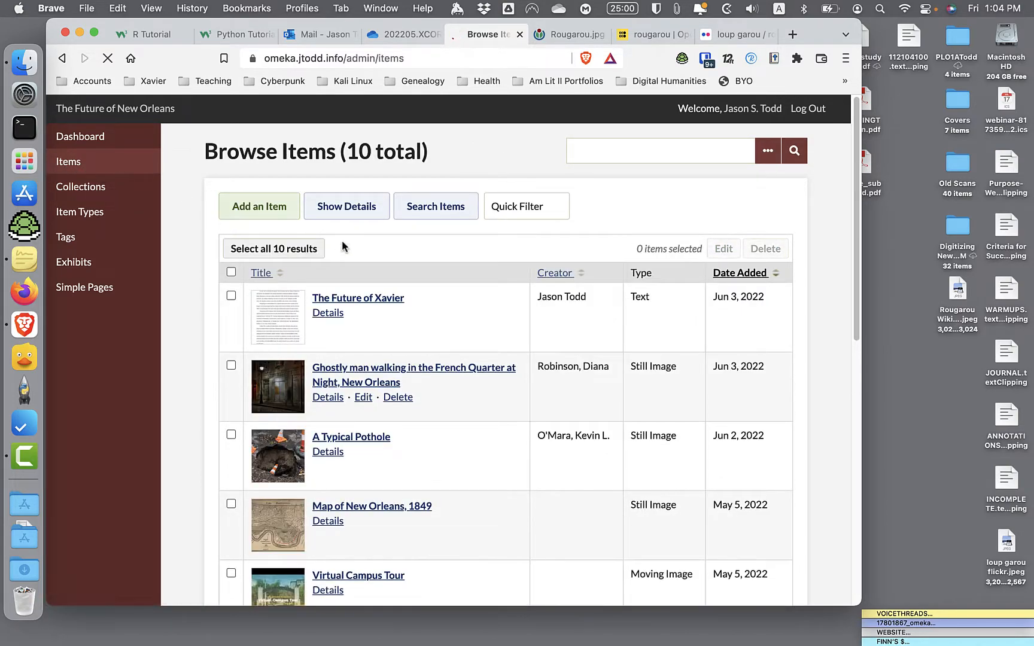
scroll(434, 358, down, 2)
scroll(429, 358, up, 2)
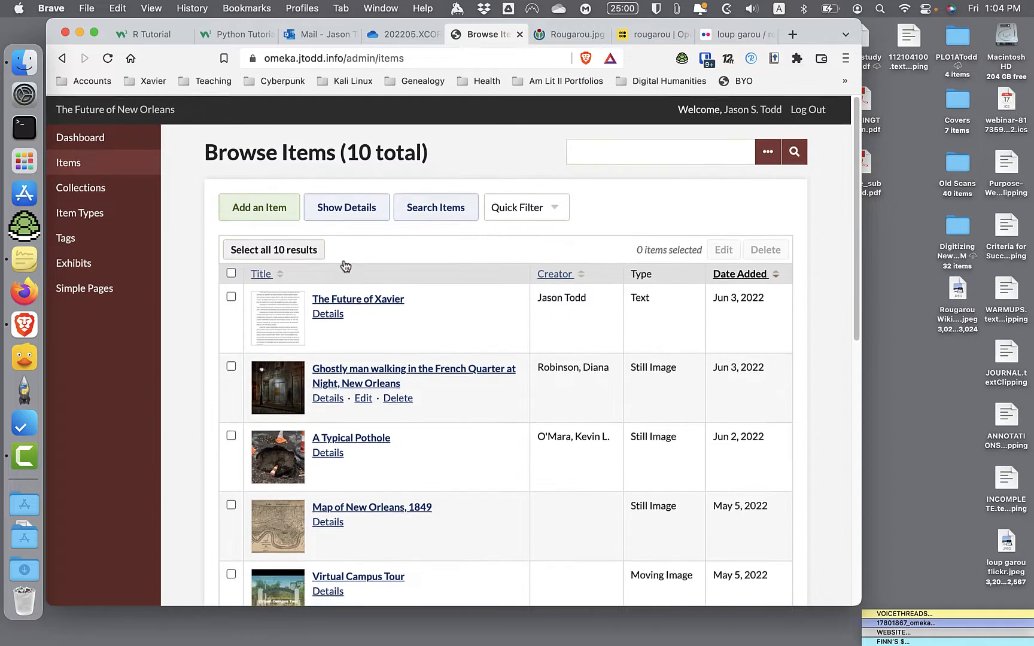
- Create a new item and attach the file "loup garou flickr.jpeg" from the Desktop
click(262, 217)
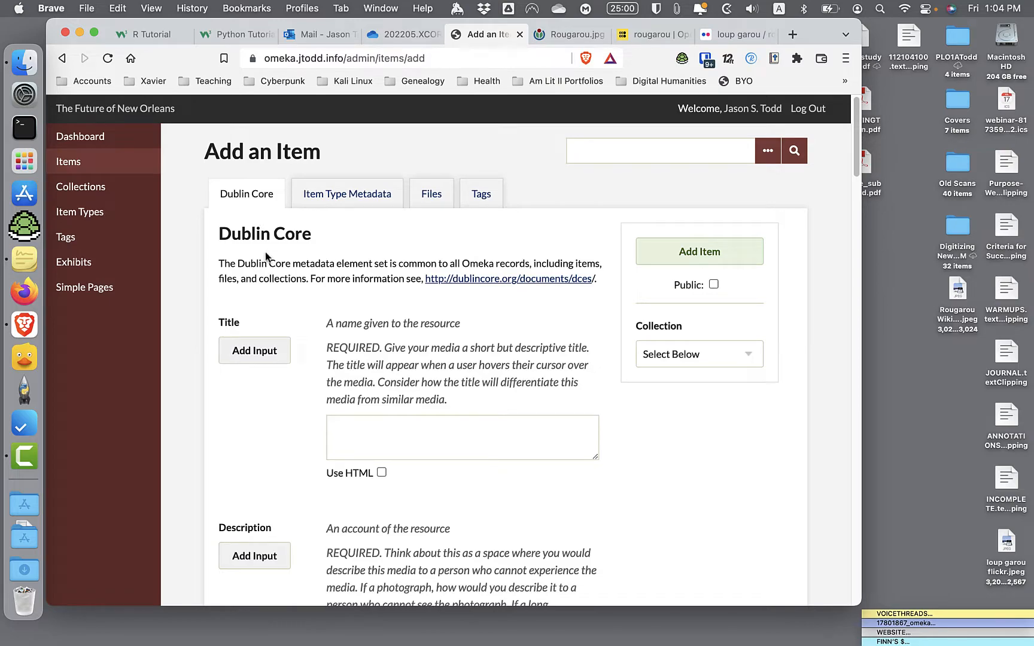
click(430, 204)
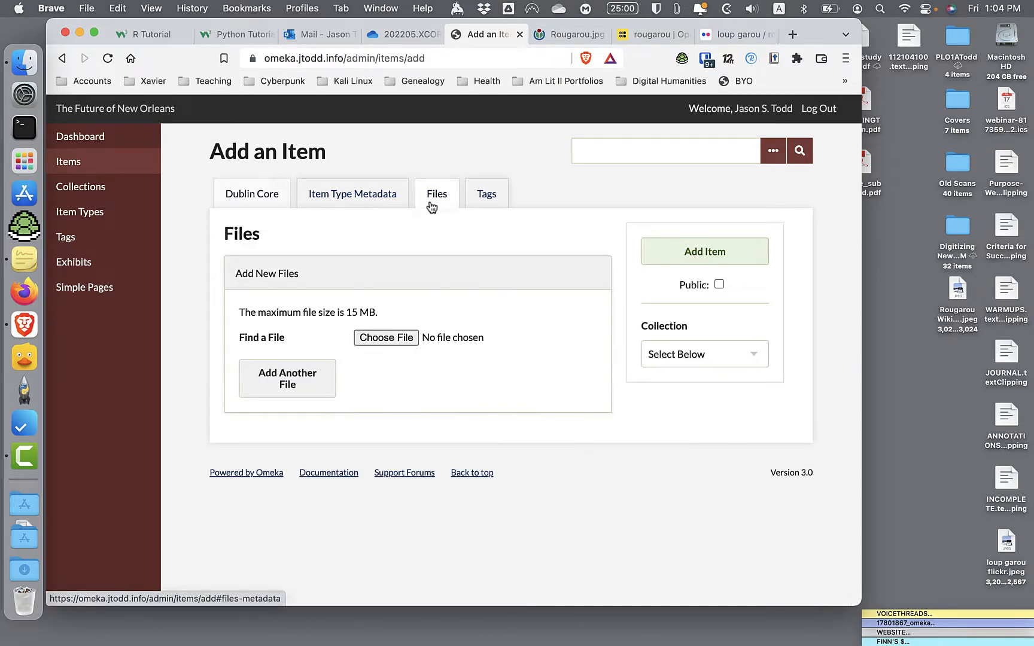
click(400, 338)
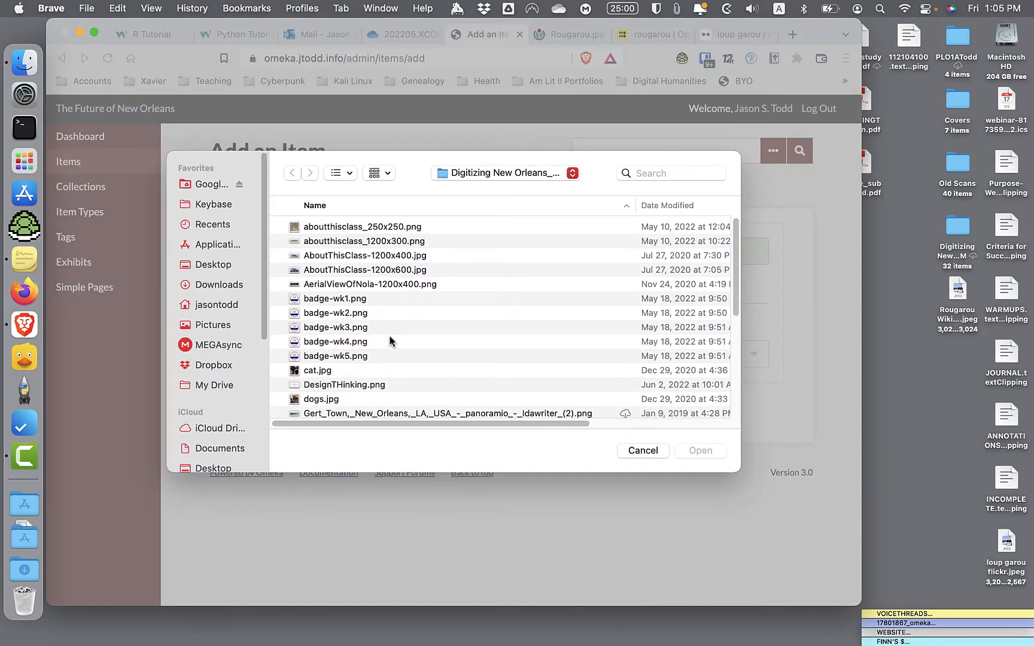
click(232, 264)
scroll(366, 346, down, 5)
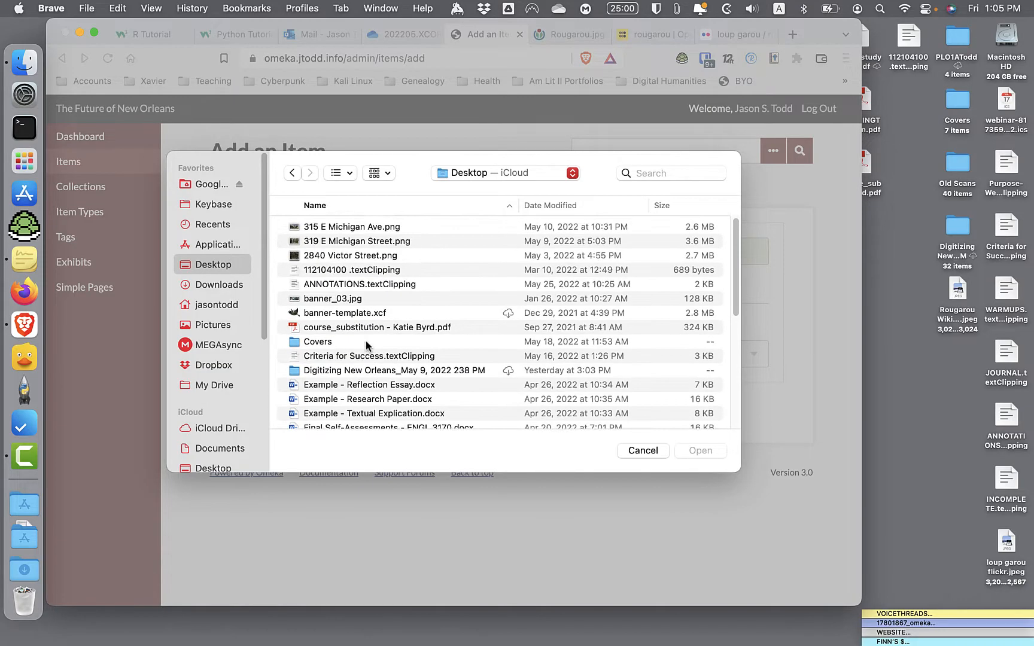
scroll(367, 346, down, 5)
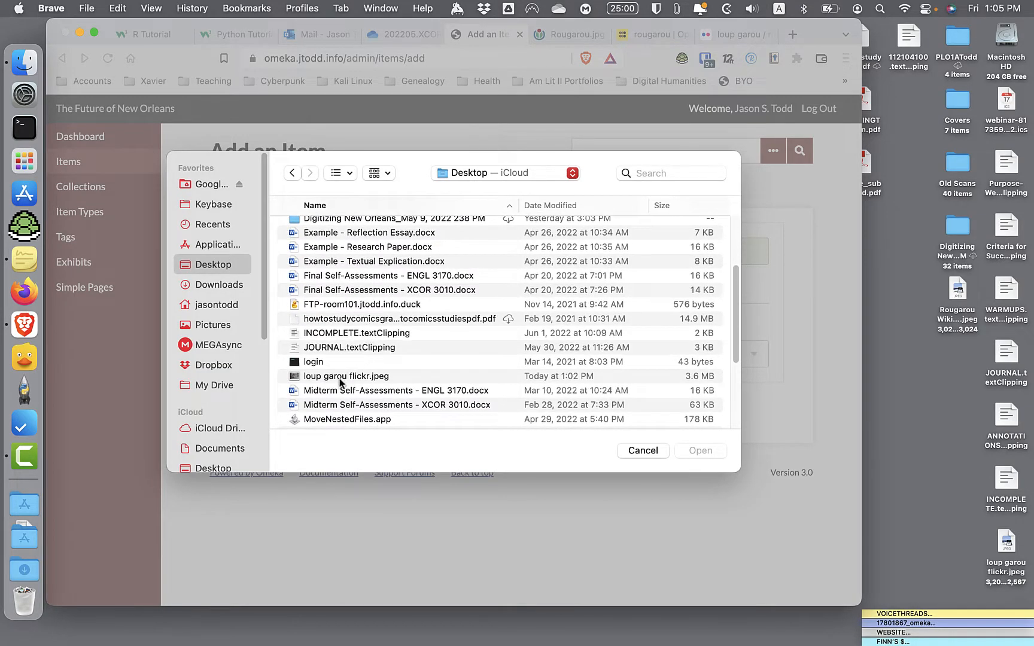
click(341, 382)
click(712, 454)
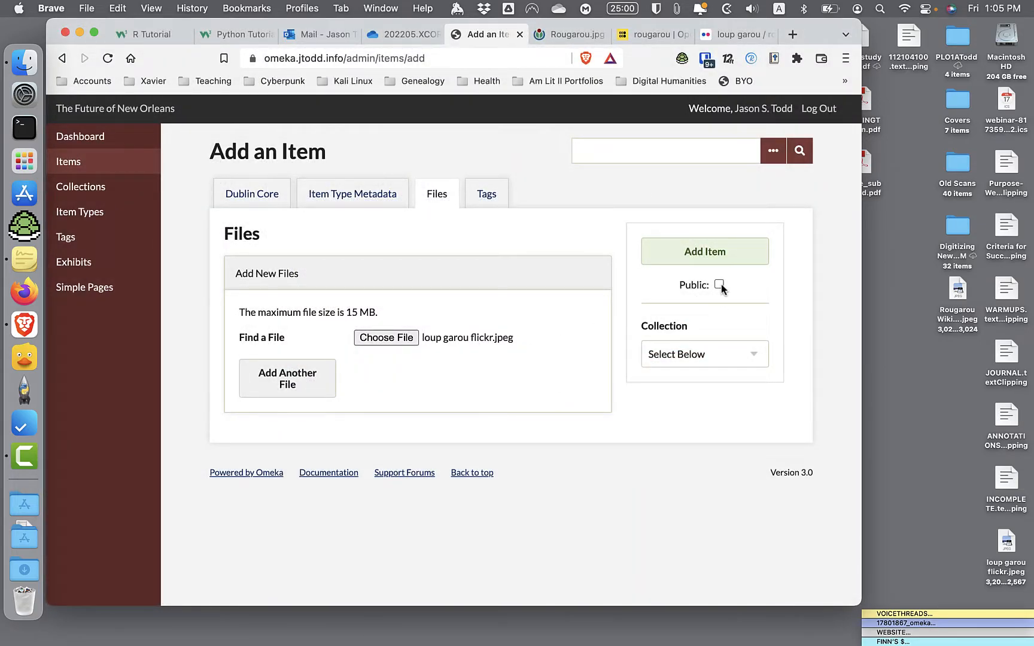
- Make the new item public and assign it to the collection "Rougarou, the Original Swamp Thing"
click(667, 358)
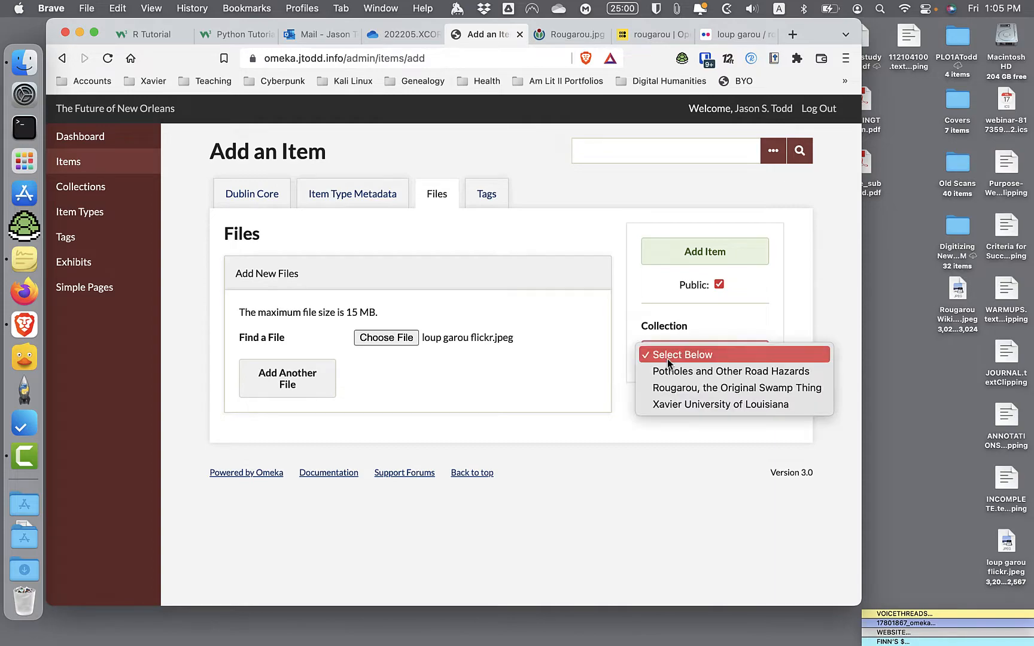
click(674, 391)
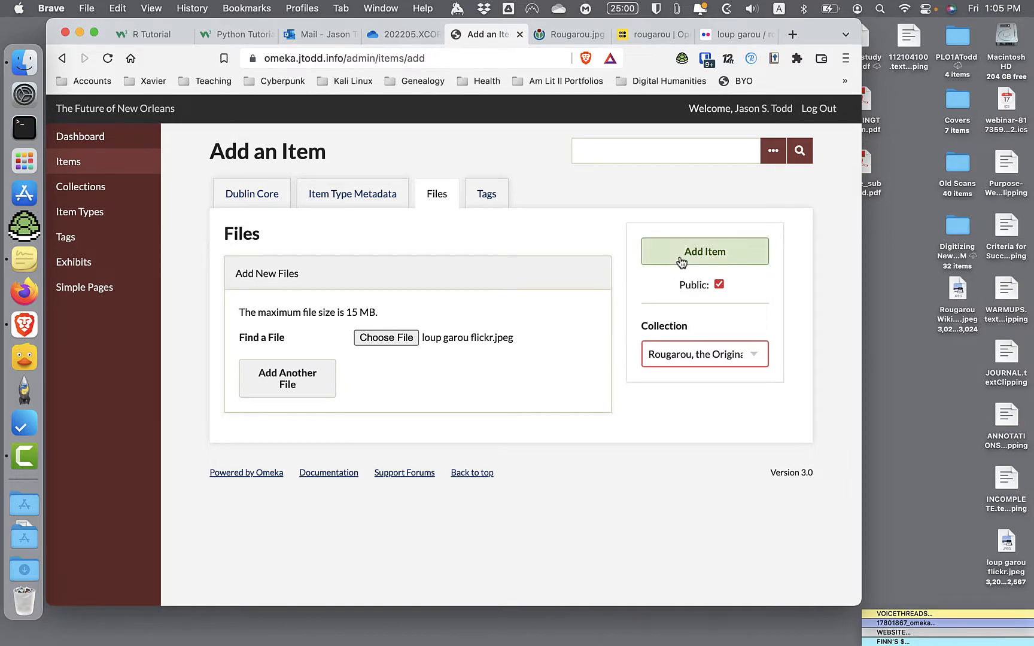
- Set the new item's item type to Still Image
click(371, 204)
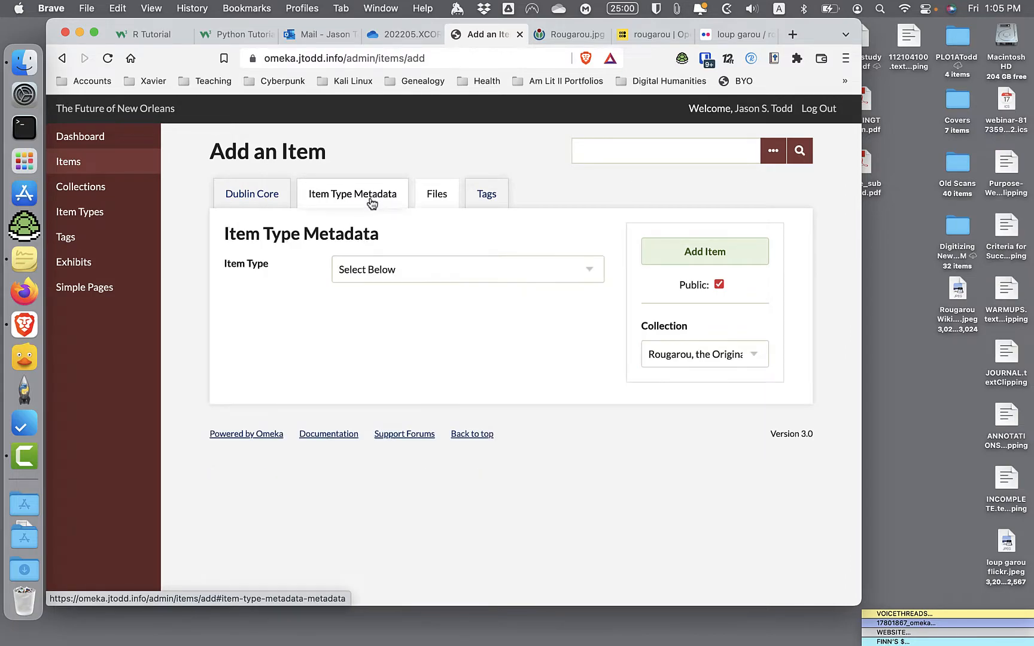
click(377, 275)
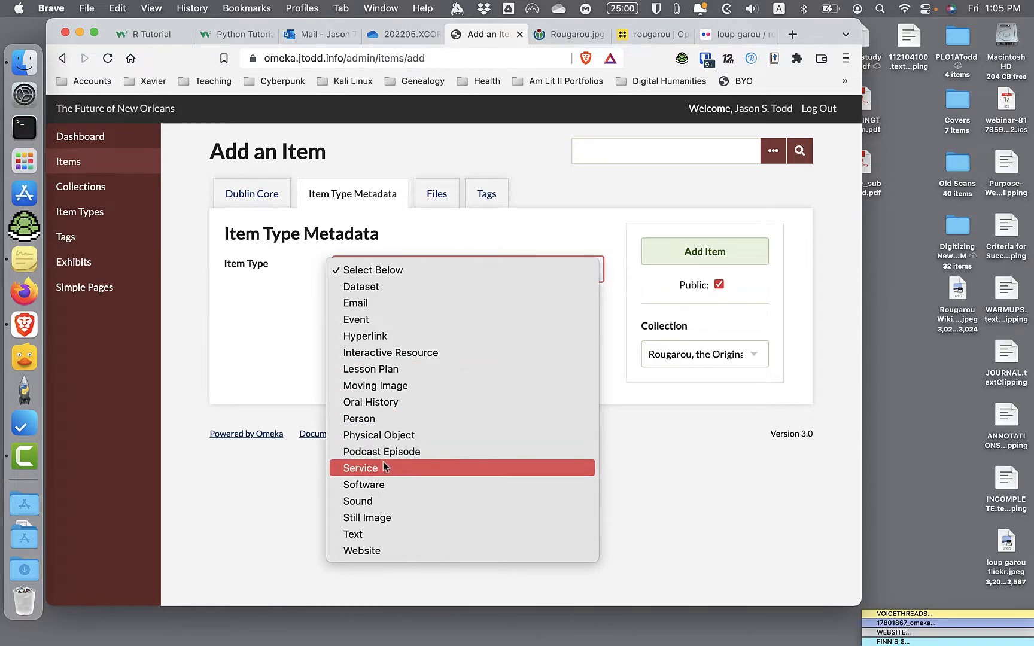
click(383, 518)
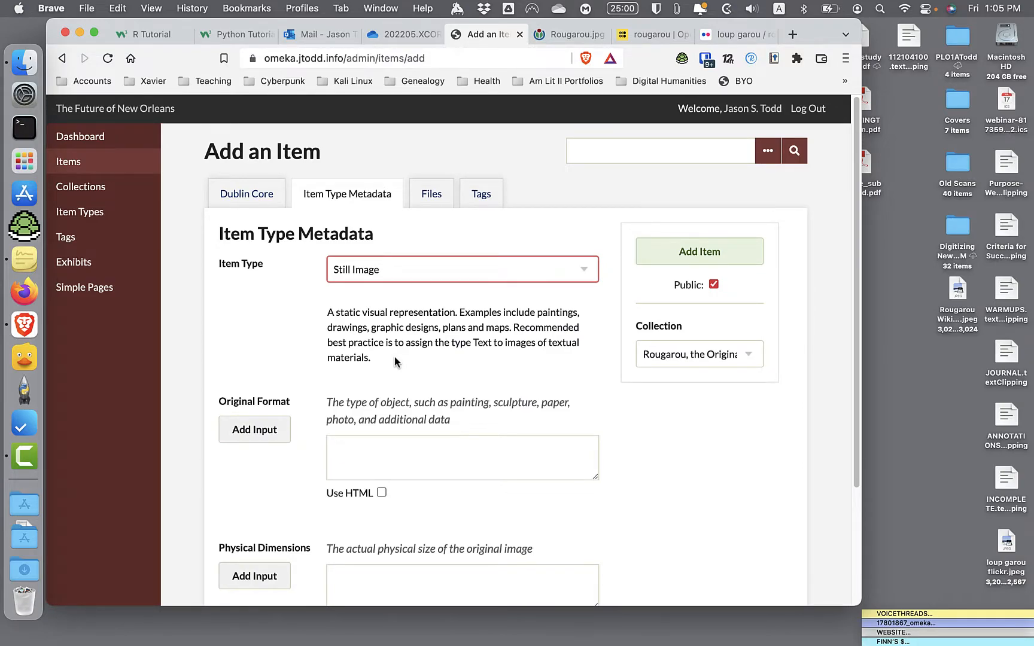
- Enter "Photograph" as the item's original format and "Unknown" as its physical dimensions
click(383, 456)
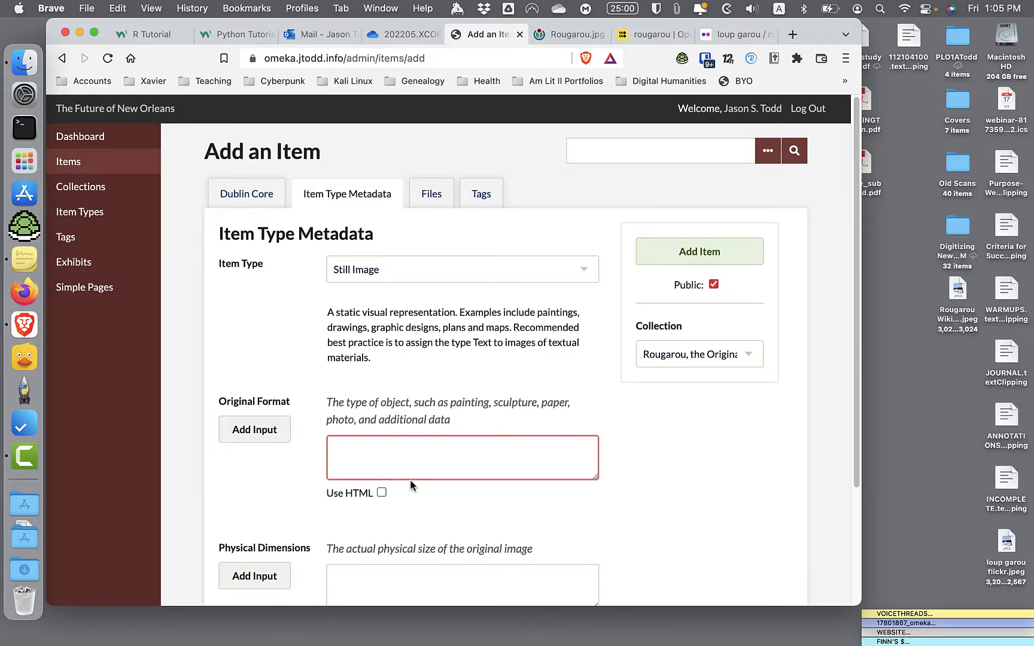
text(Photograph)
scroll(527, 359, down, 3)
click(381, 471)
text(Unknown)
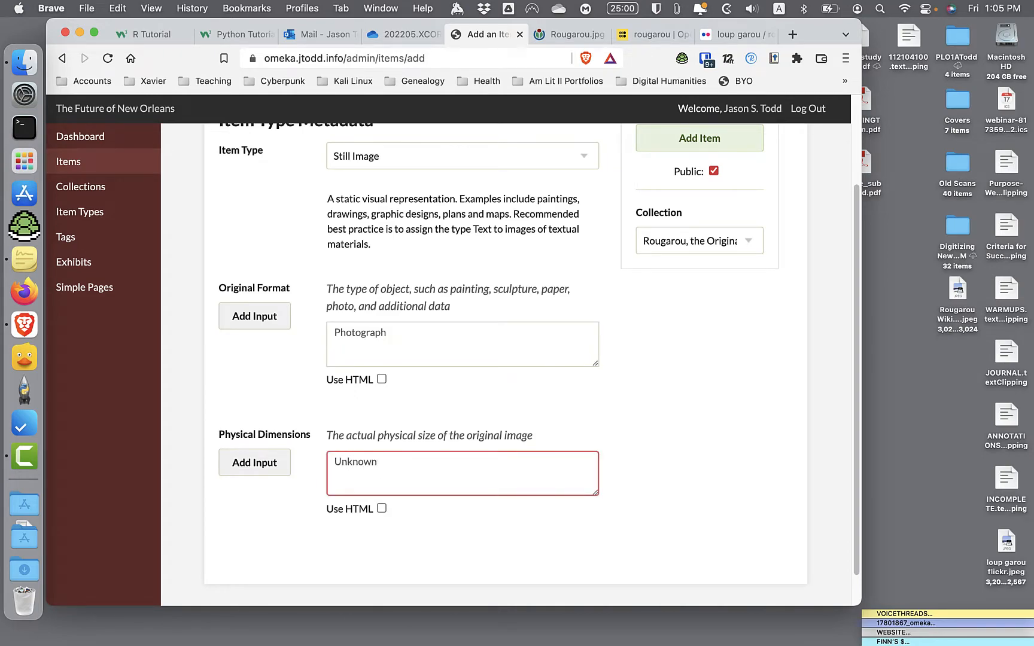
- Enter the Dublin Core title "Pencil and ink drawing of the Loup Garou"
scroll(338, 314, up, 3)
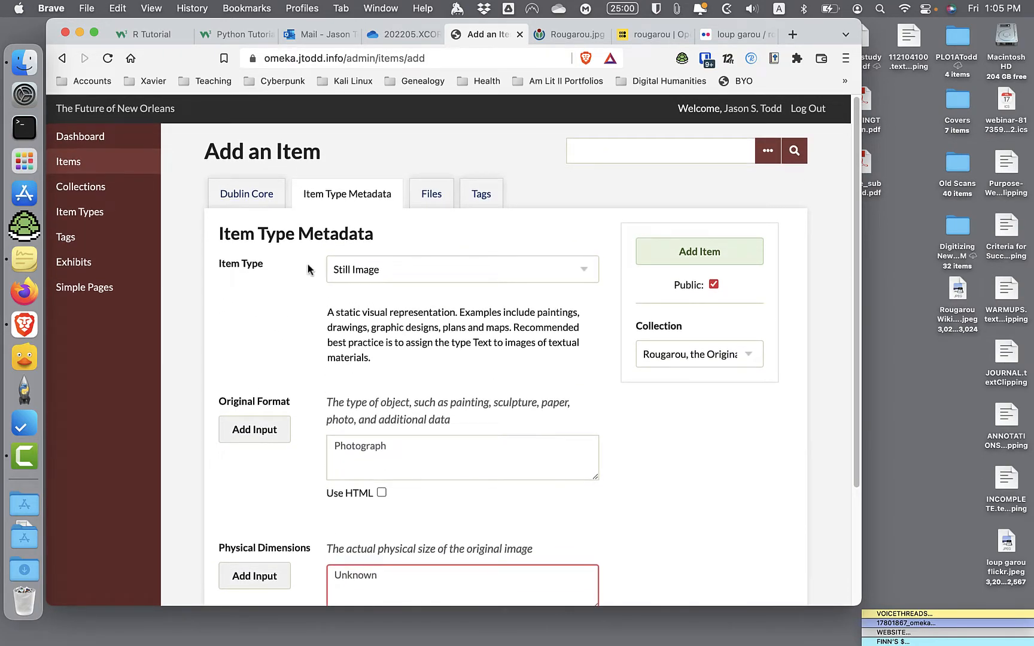
click(253, 205)
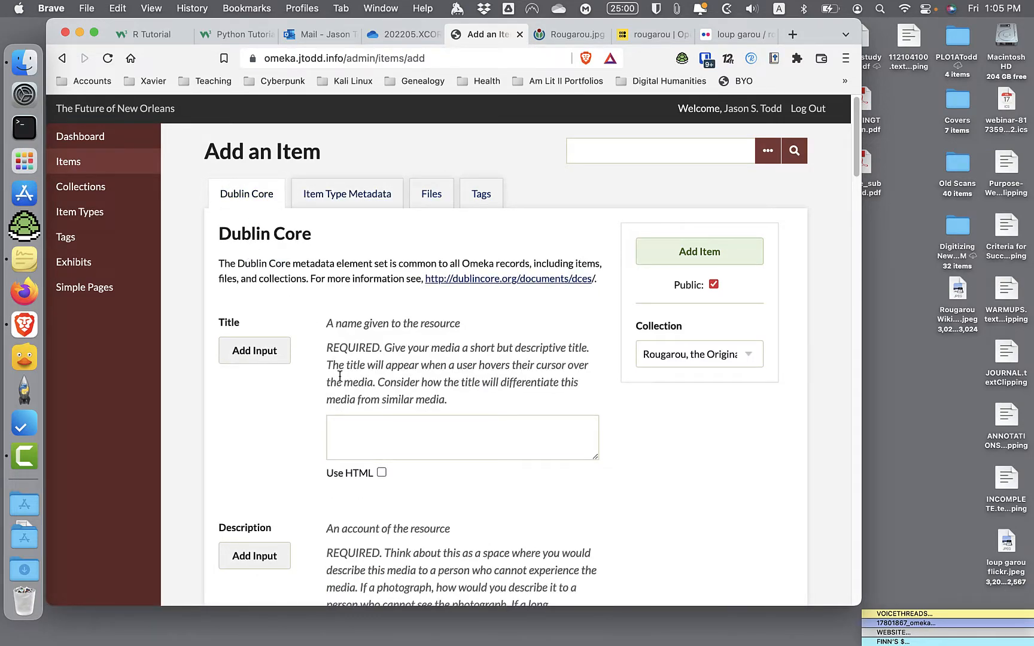
click(354, 434)
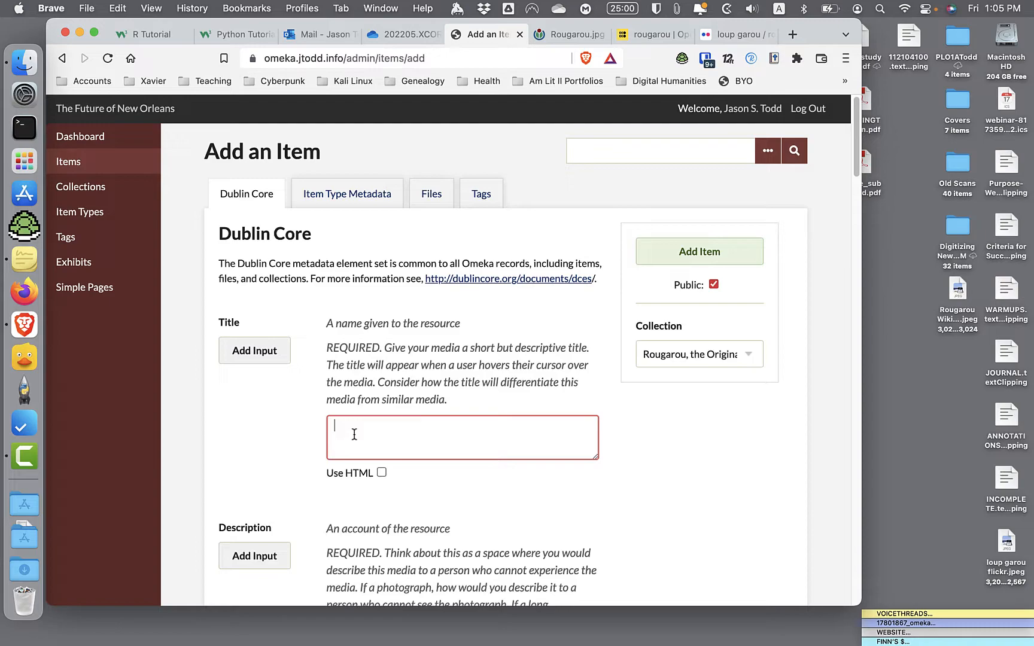
text(Pencil and ink drawing of the Loup Garou)
- Describe the drawing as a human-like figure with a hairy, animal-like face running through a swamp at night, above the words "Bayous Noirs", meaning Black Bayous
scroll(506, 365, down, 5)
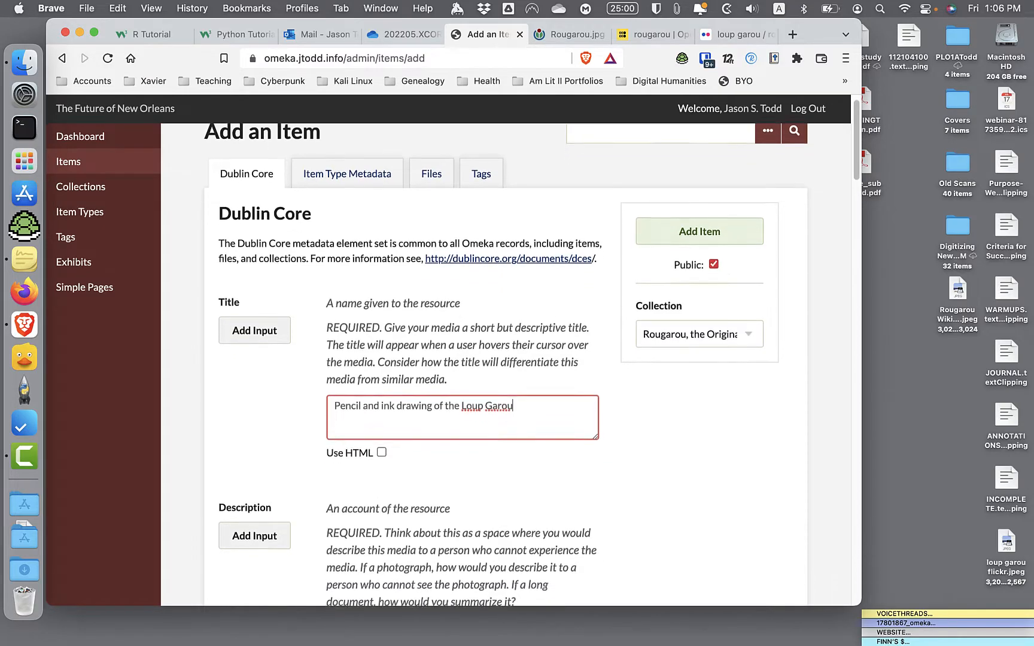
scroll(355, 429, down, 1)
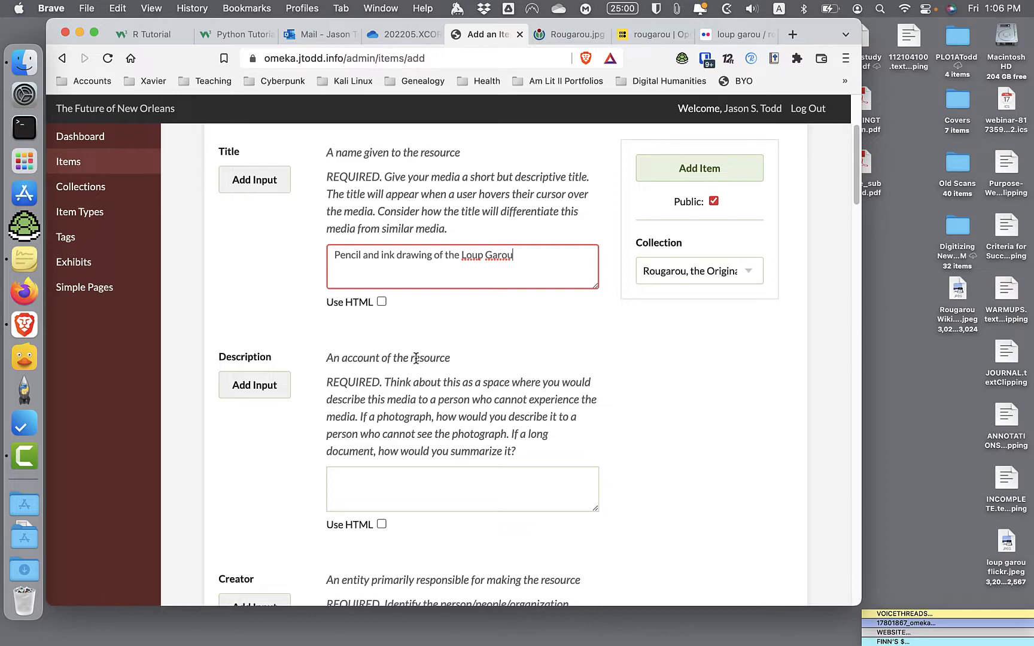
scroll(416, 358, down, 4)
click(398, 356)
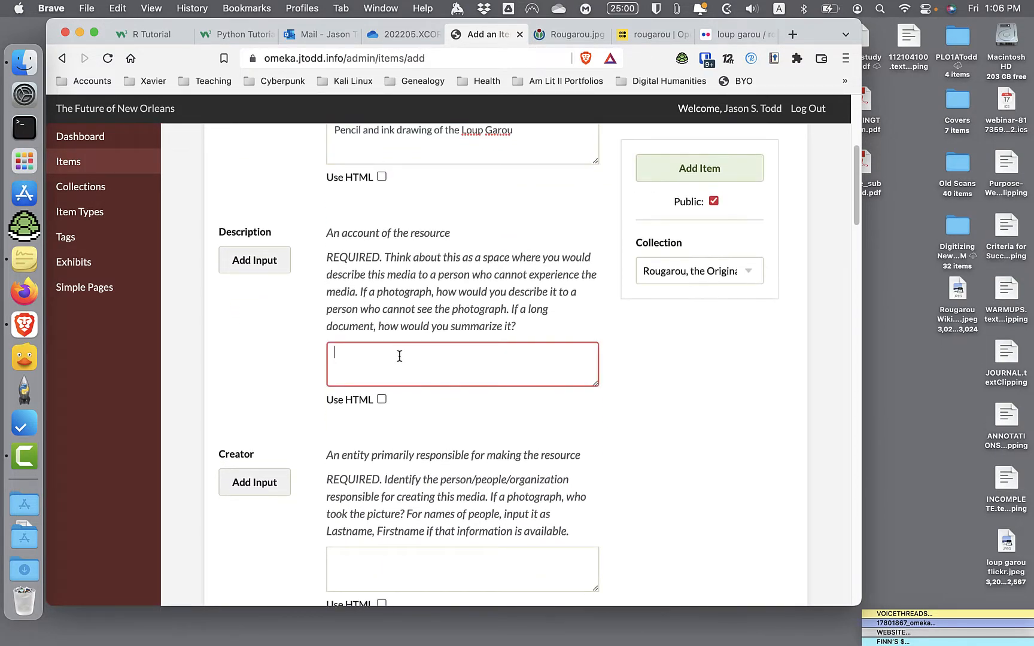
text(This simple drawing shows a human-like f)
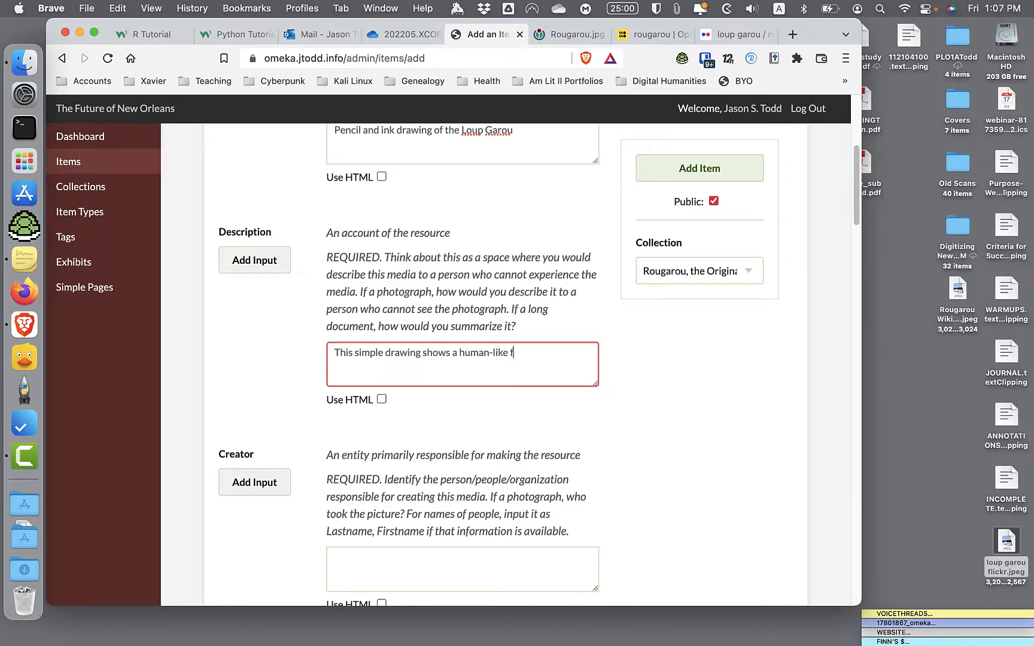
text(igure running through a swamp at night. The figure's face)
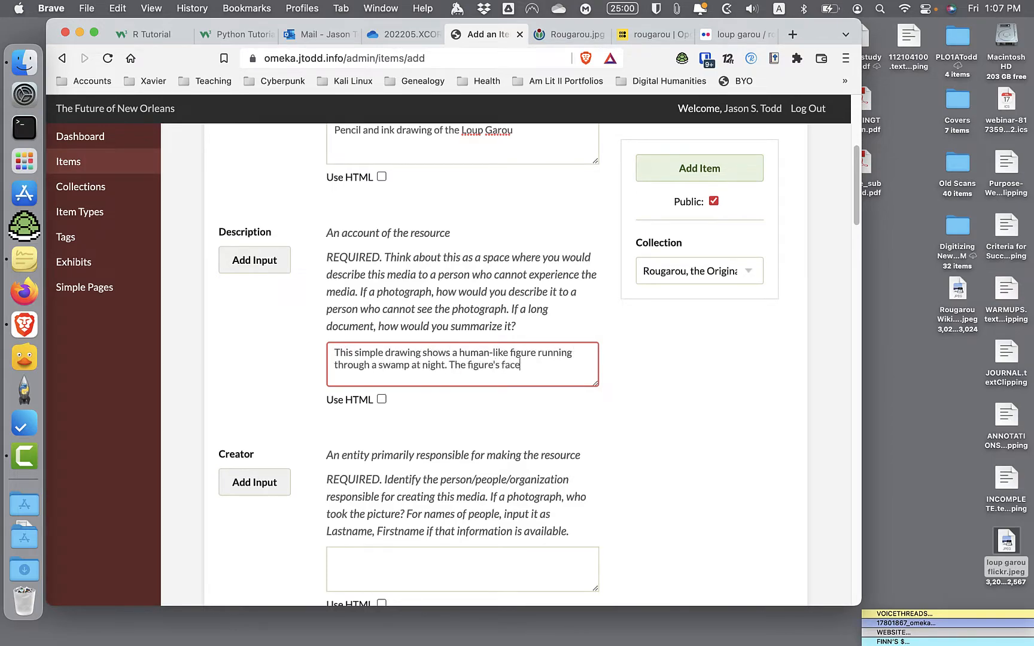
text( is hairy and animal-like. Underneath the drawing are the words "Bayous Noirs")
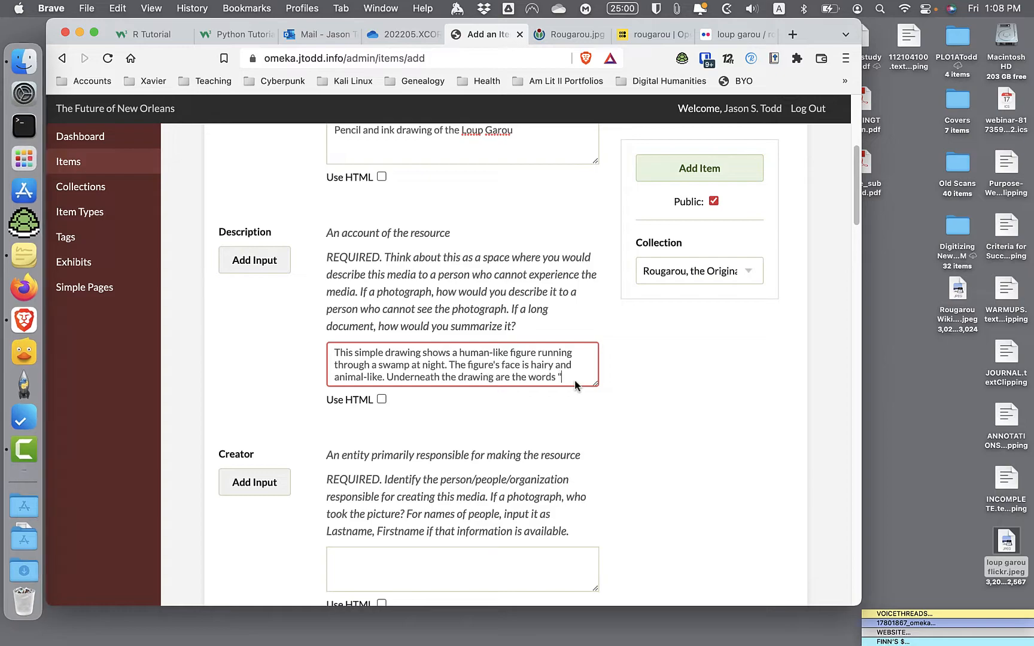
text(, which means Black Bayous in English.)
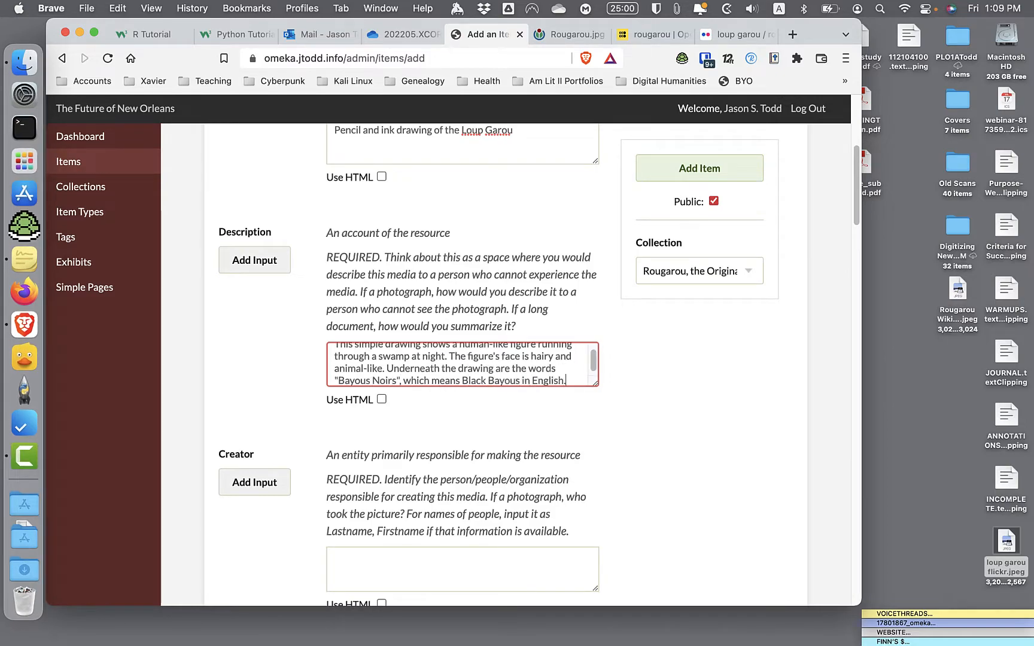
- Look up the photo's owners on its Flickr page and enter both people's names, surname first and joined by "&", as the item's creator
scroll(443, 434, down, 2)
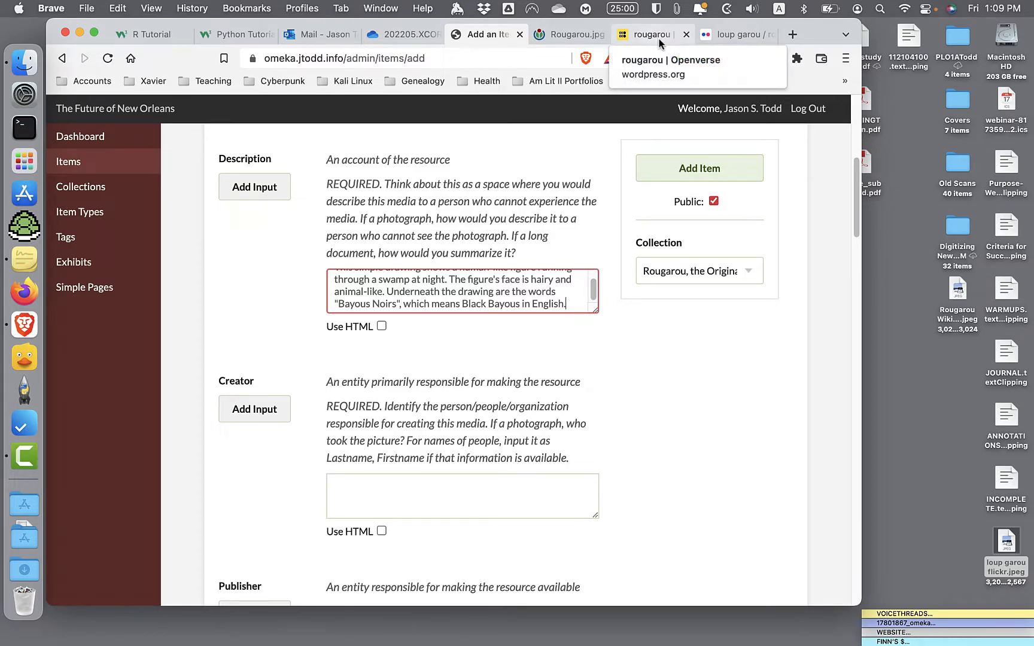
click(715, 37)
scroll(464, 283, down, 2)
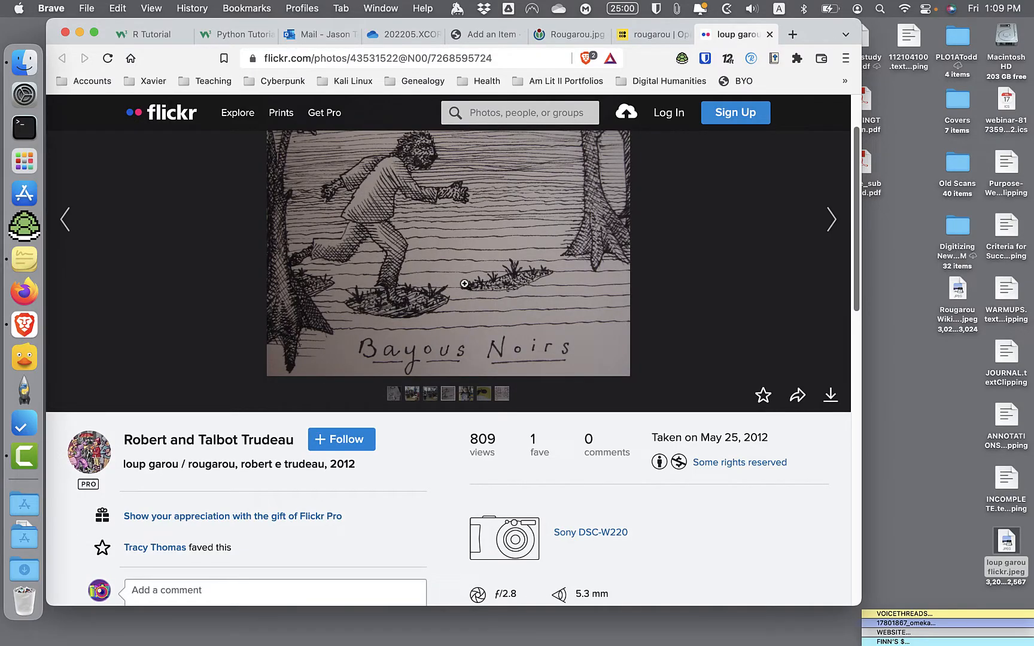
scroll(464, 283, down, 2)
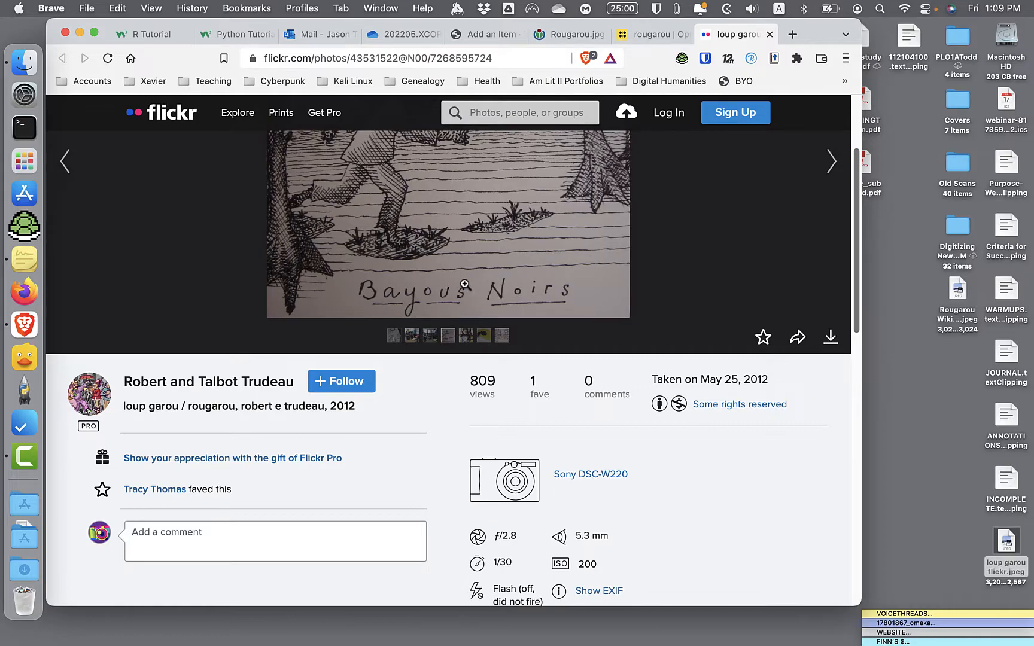
scroll(464, 284, up, 5)
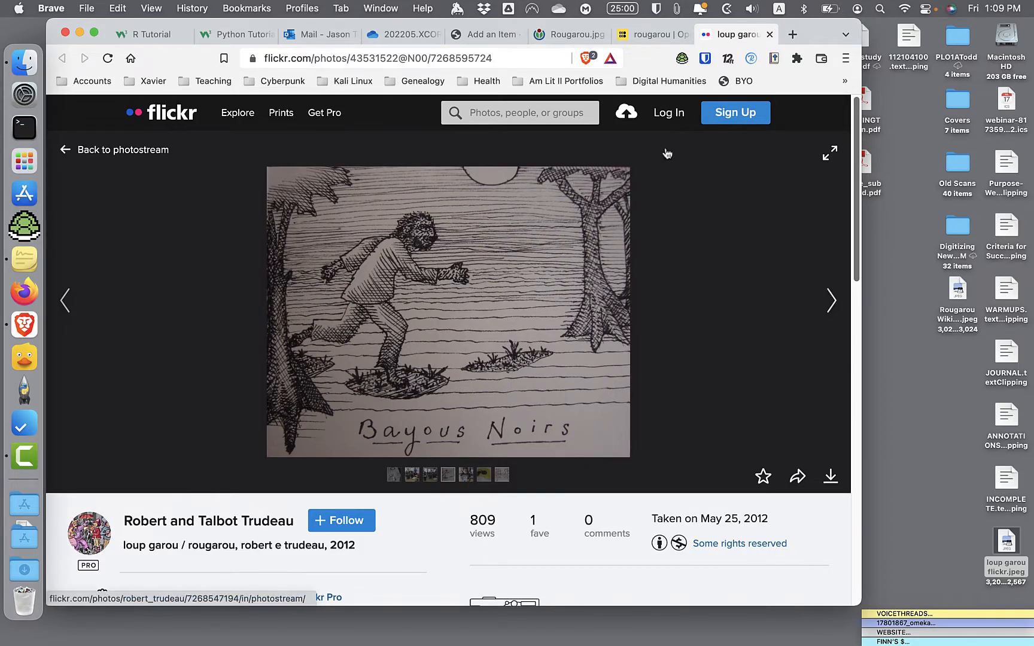
click(501, 38)
click(383, 502)
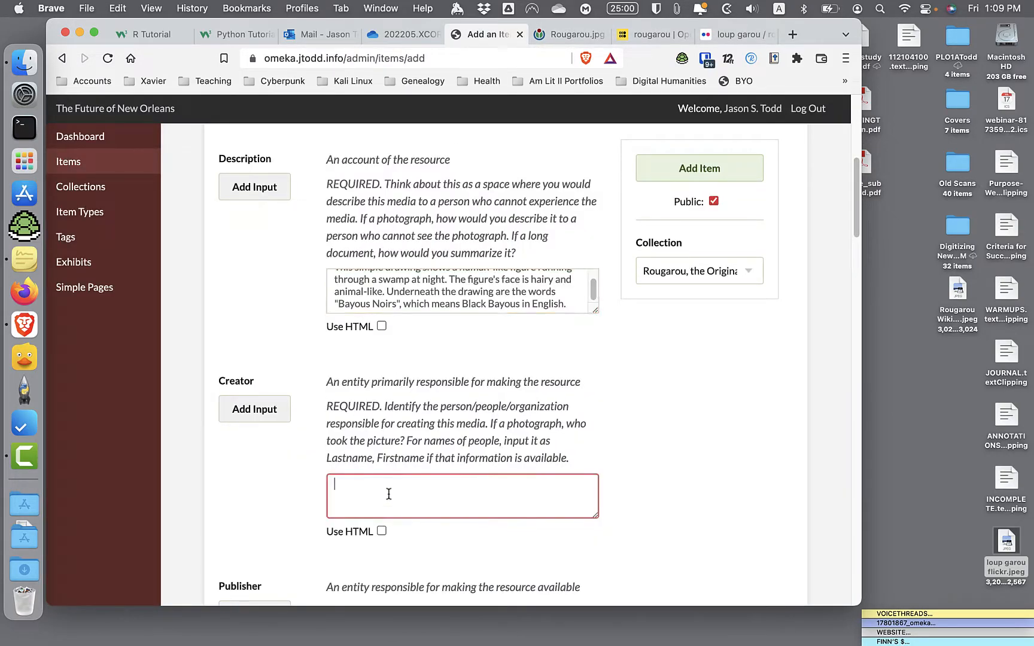
text(Trudeau, Robert)
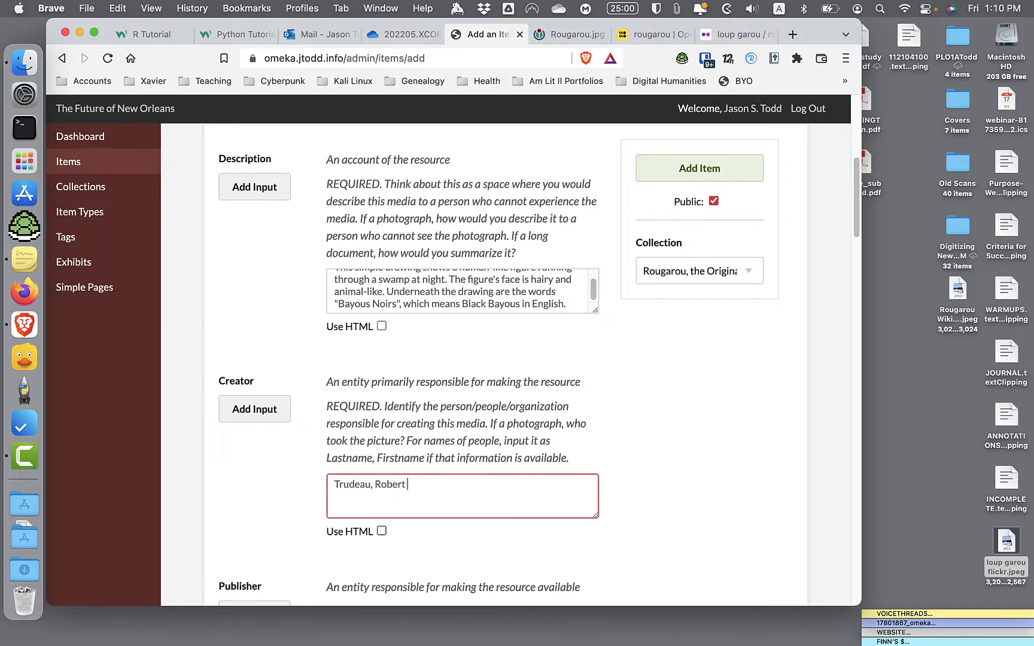
text( & Trudeau Talbot)
- Set the publisher to Flickr and enter the photo's date taken from its Flickr page as 2012-05-25
scroll(344, 566, down, 5)
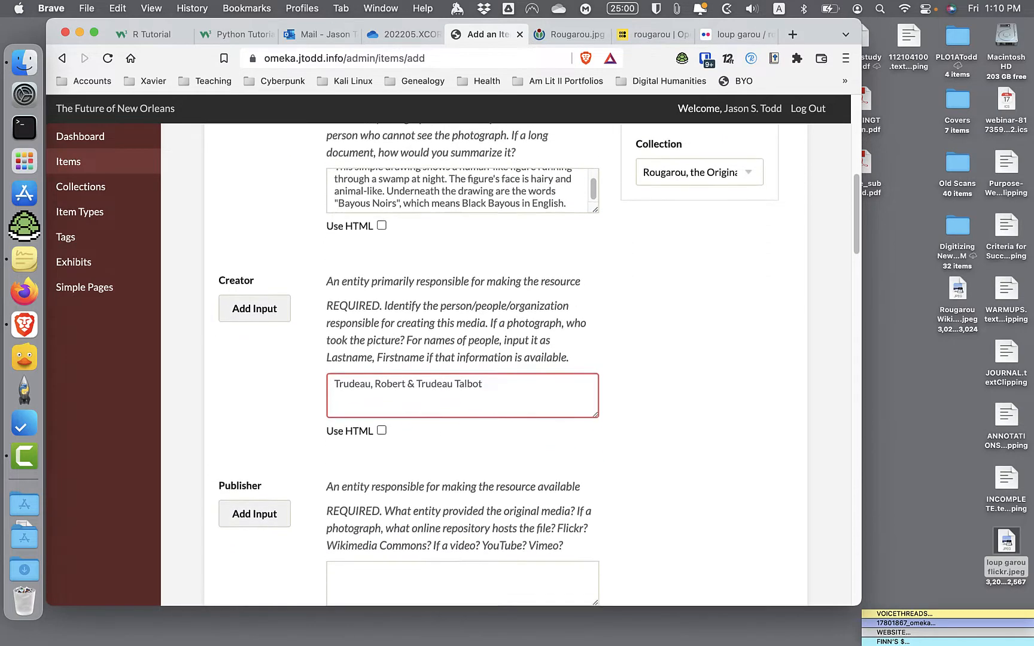
click(398, 467)
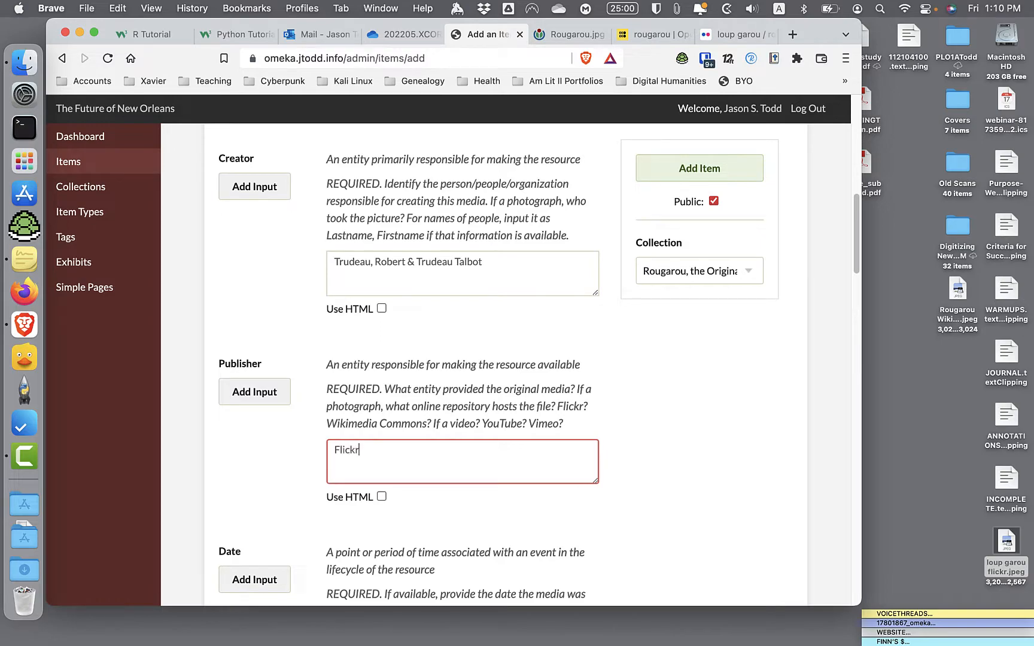
scroll(379, 519, down, 5)
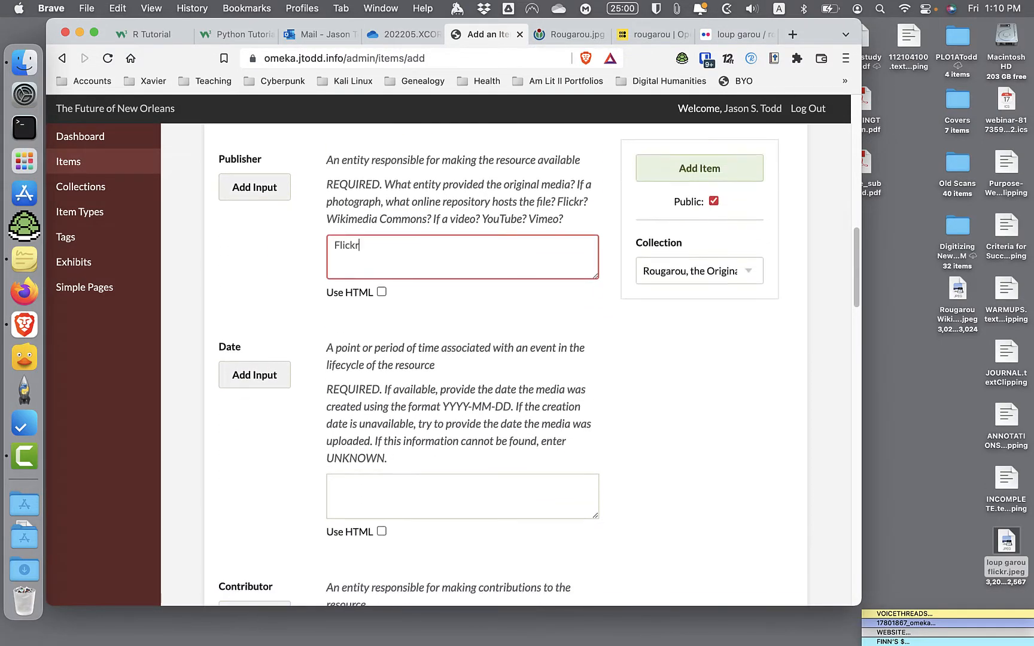
click(736, 39)
scroll(605, 300, down, 3)
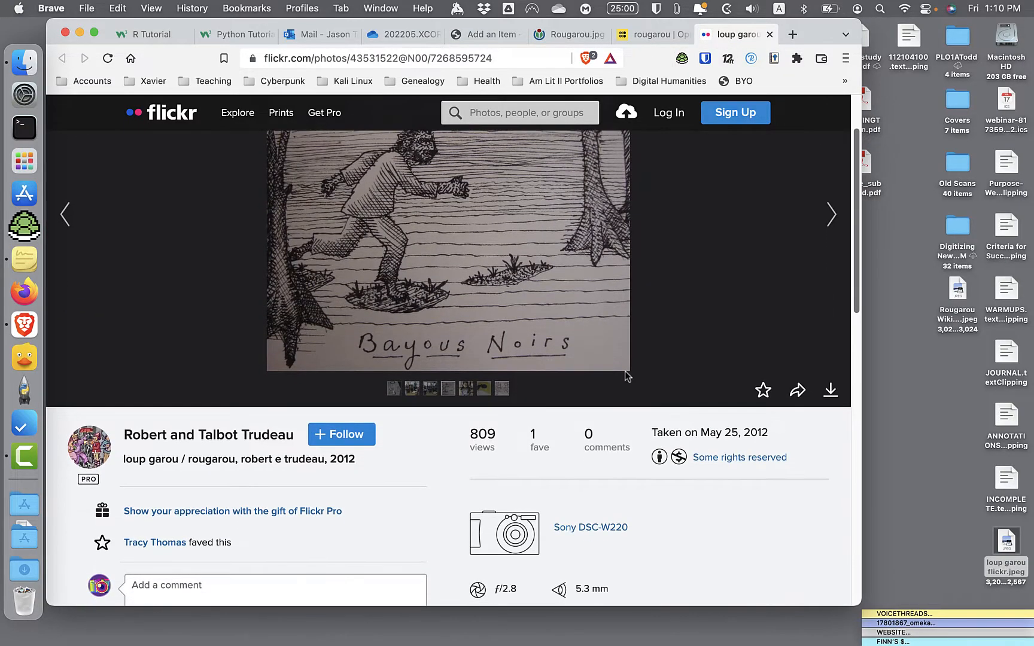
drag(715, 430, 768, 432)
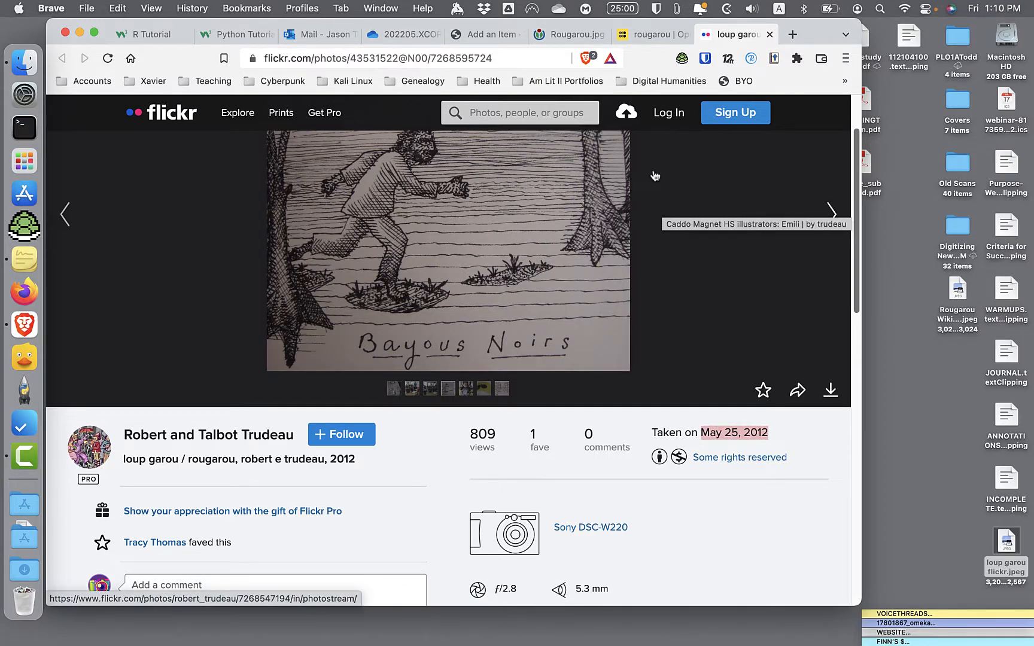
click(477, 37)
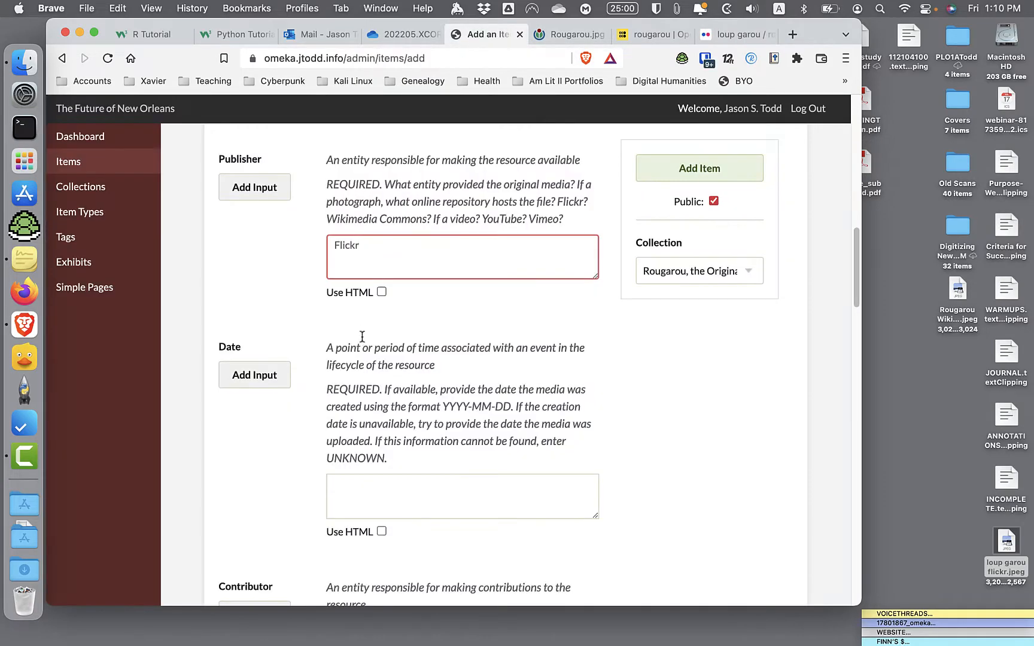
click(367, 482)
text(2012-05-25)
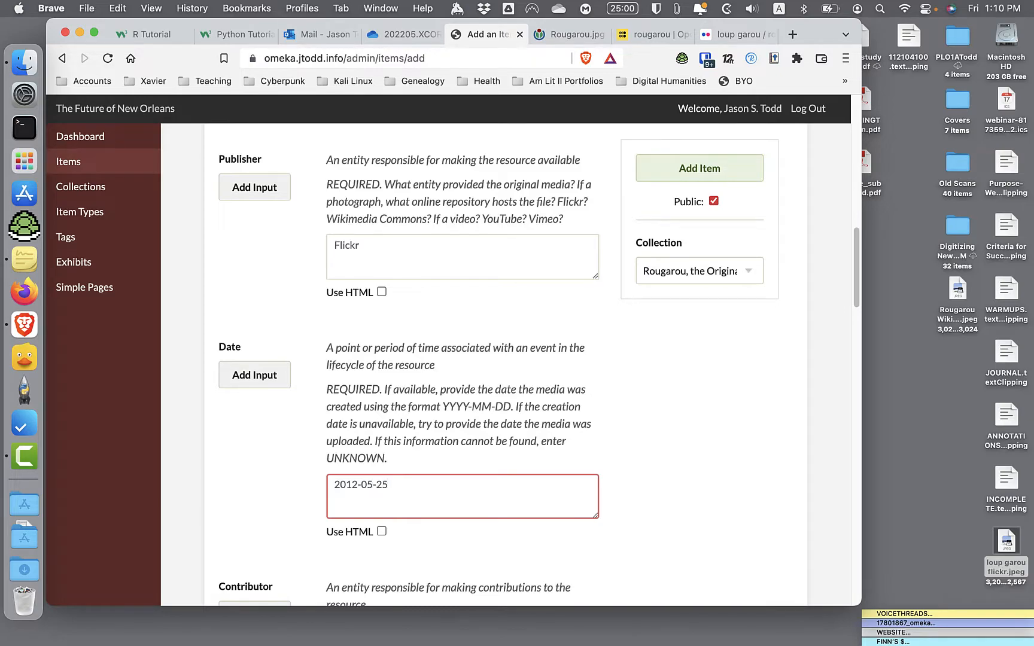
- Enter the full name of the person adding the item as its contributor
scroll(401, 425, down, 8)
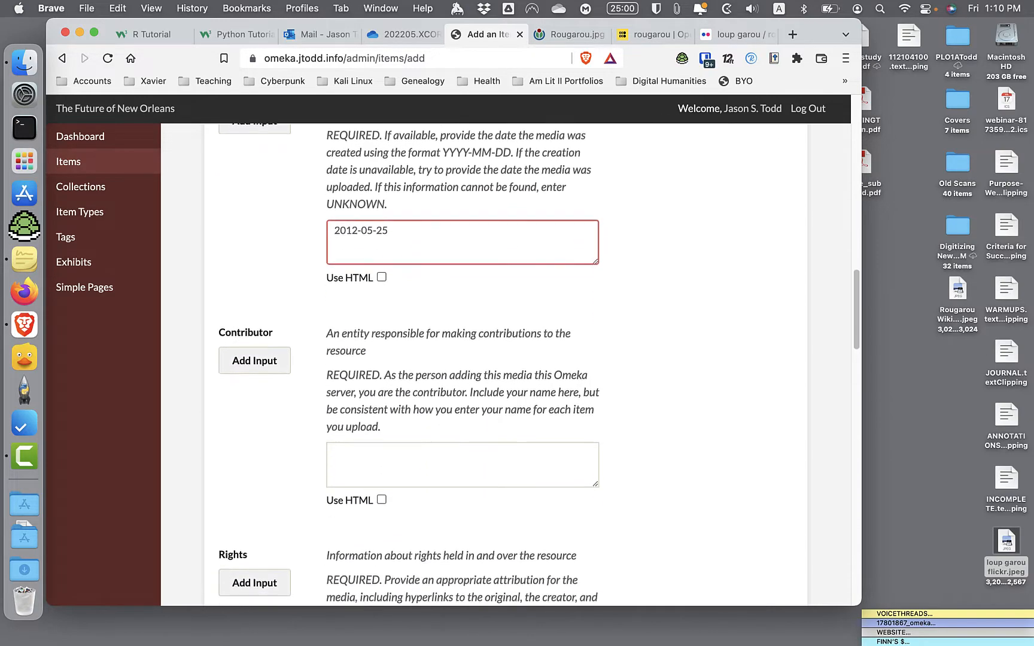
click(401, 425)
text(Jaso)
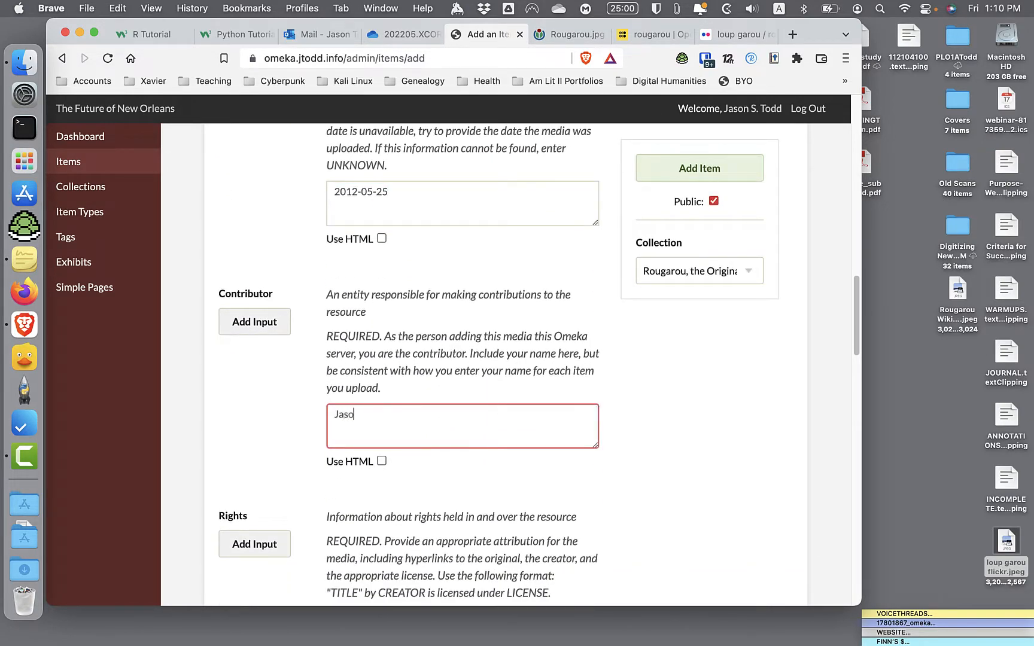
text(n S. Todd)
key(Tab)
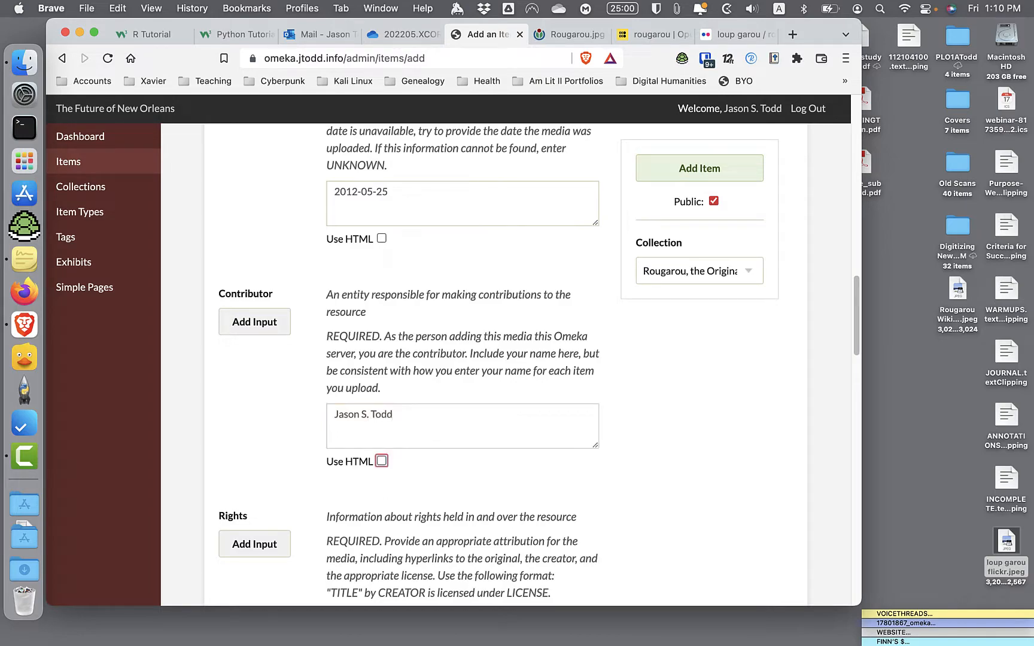
- Copy the photo's title from its Flickr page into the Rights field, enclose it in quotation marks and add "by"
scroll(363, 401, down, 6)
click(383, 420)
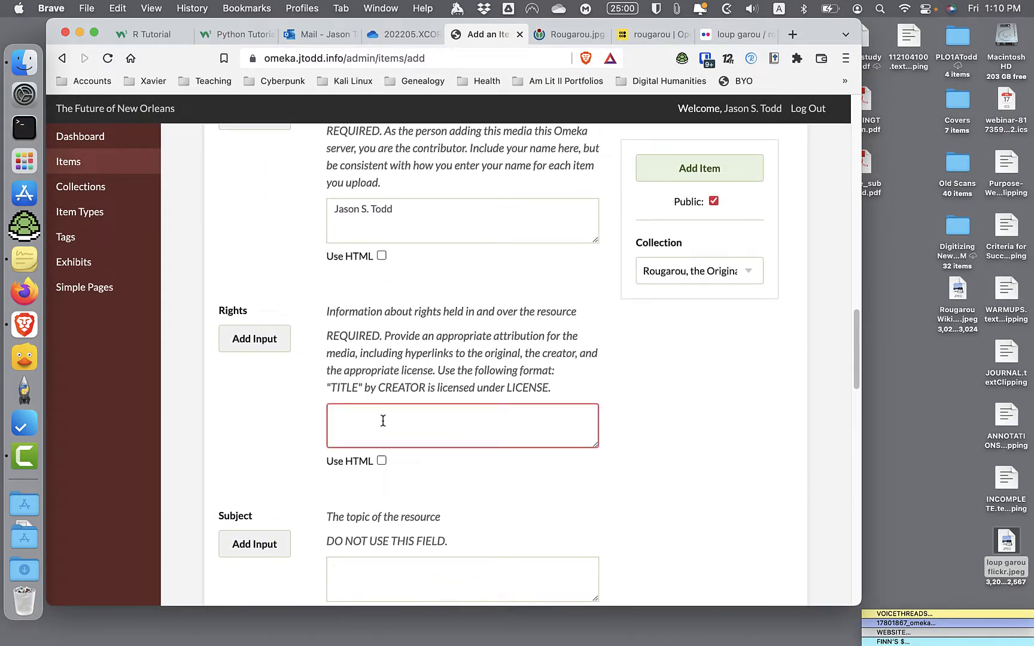
click(746, 33)
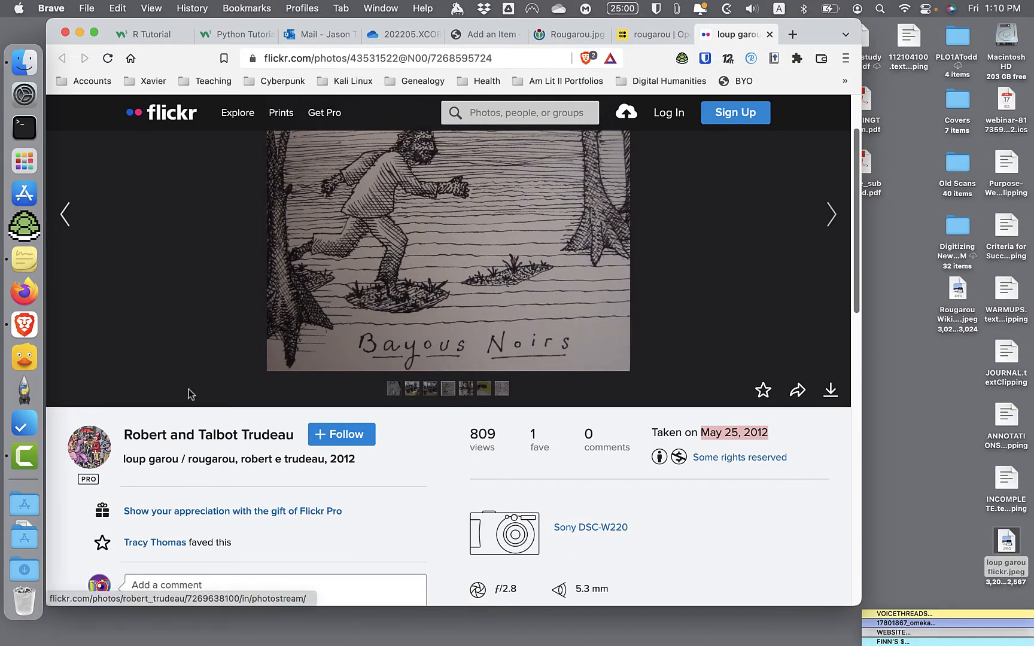
scroll(192, 395, down, 2)
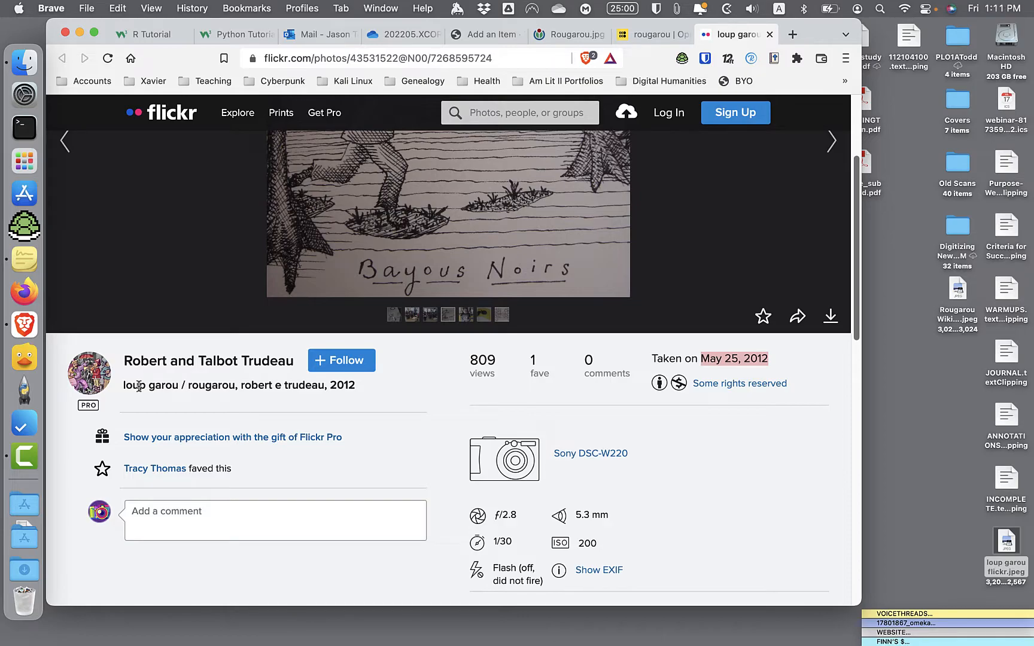
triple_click(138, 386)
key(super+c)
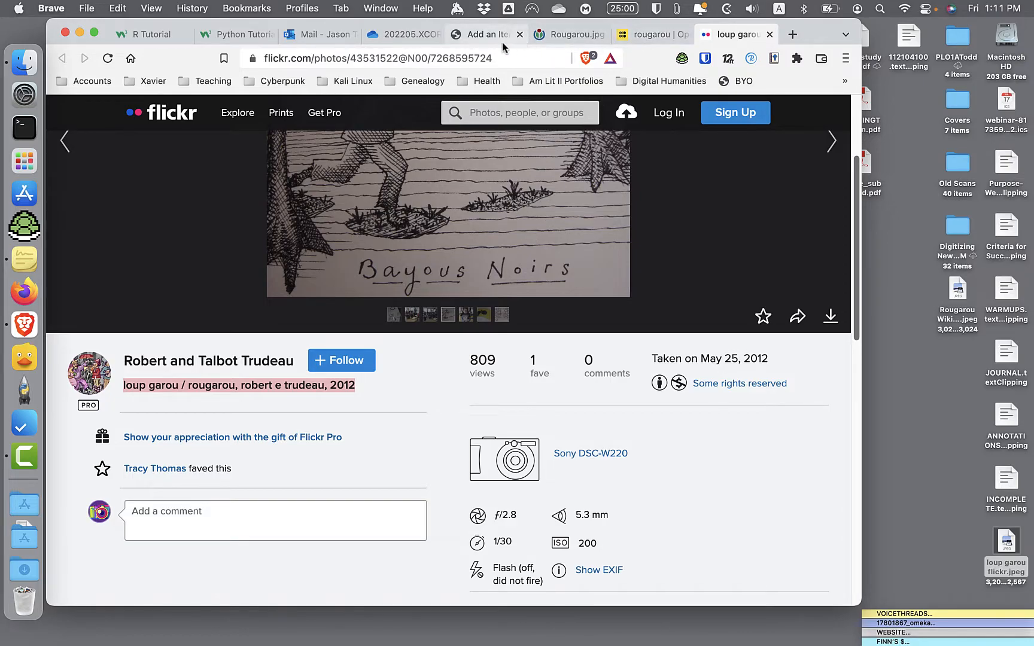
click(482, 36)
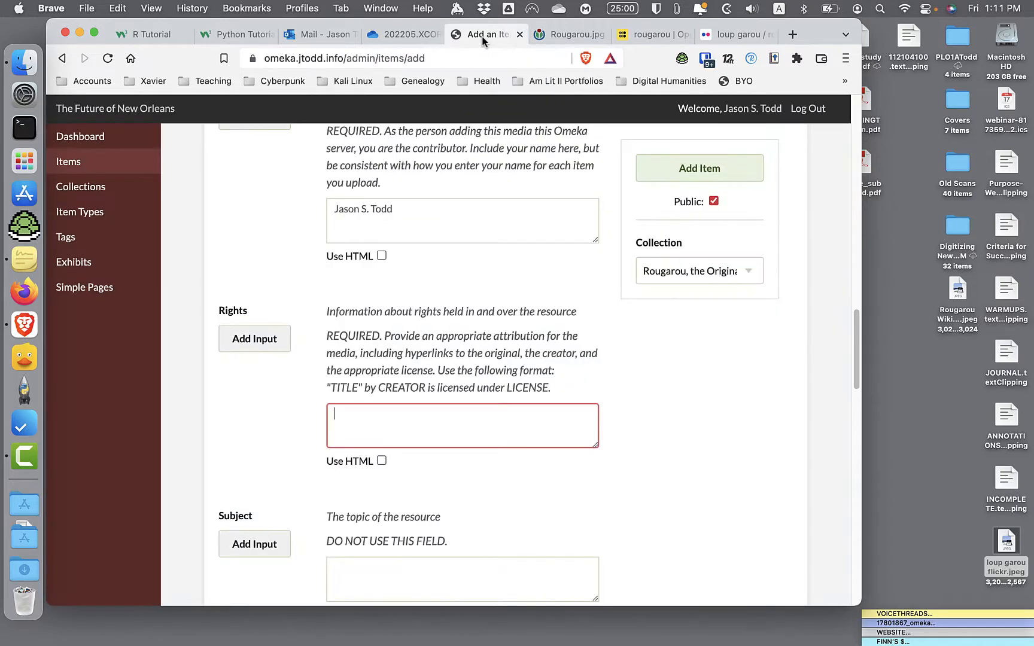
click(431, 426)
key(super+v)
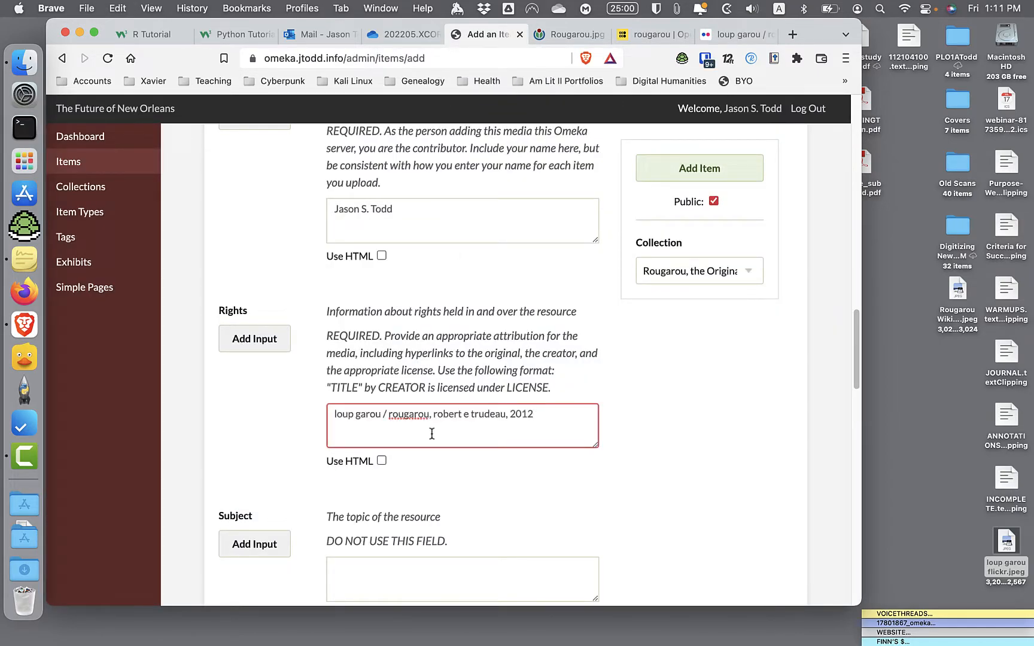
click(332, 416)
text(" by )
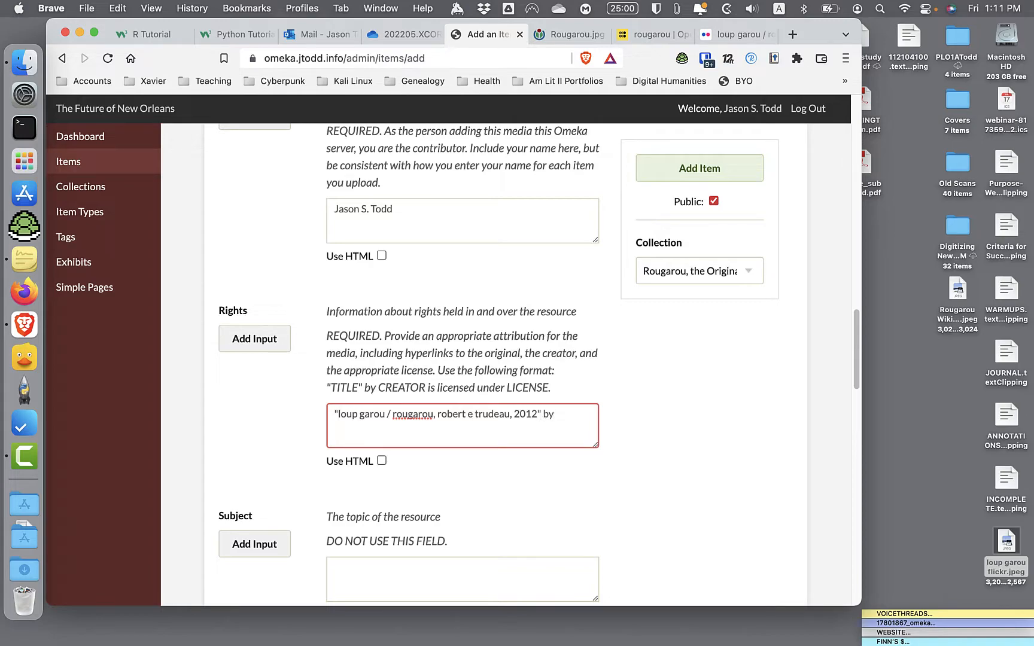
text(Robert & Talbot Truedeau)
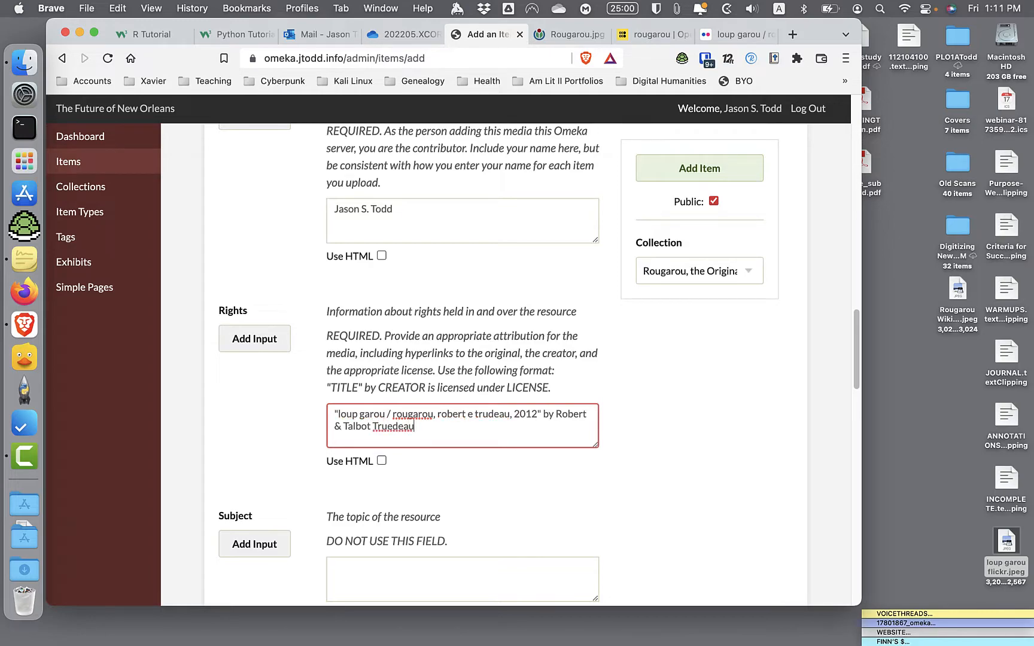
- Continue the rights statement with both creators' names joined by "&", followed by "is licensed under CC-BY-SA 2.0"
click(392, 426)
key(BackSpace)
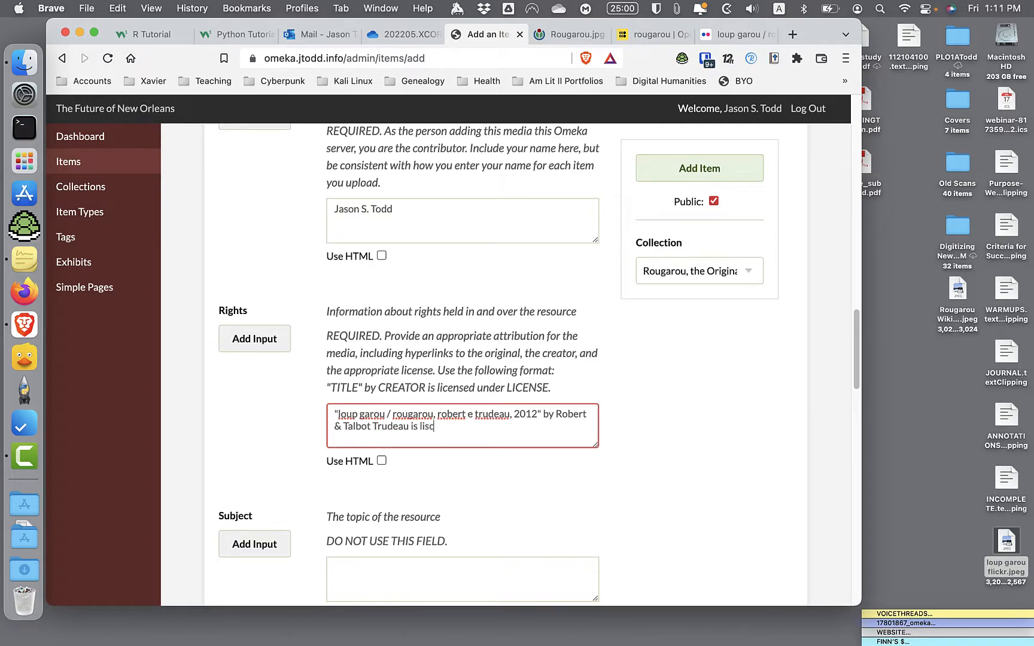
text(is licensed under CC-BY-SA 2.0)
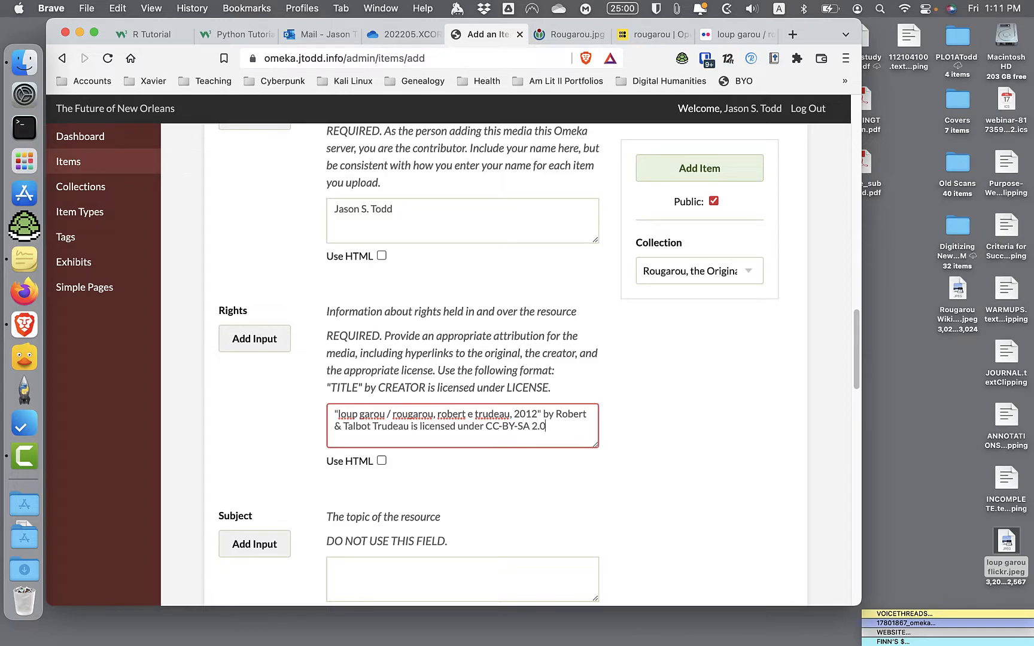
- Check the photo's licence through its Flickr rights link and correct the licence in the Rights field to CC-BY-NC 2.0
click(761, 25)
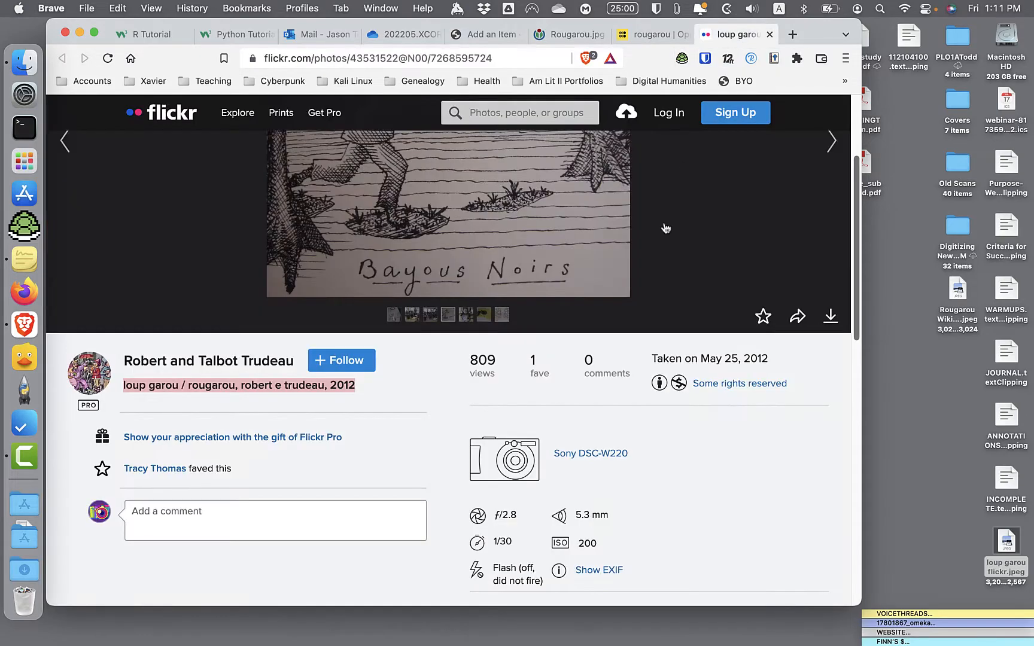
click(714, 386)
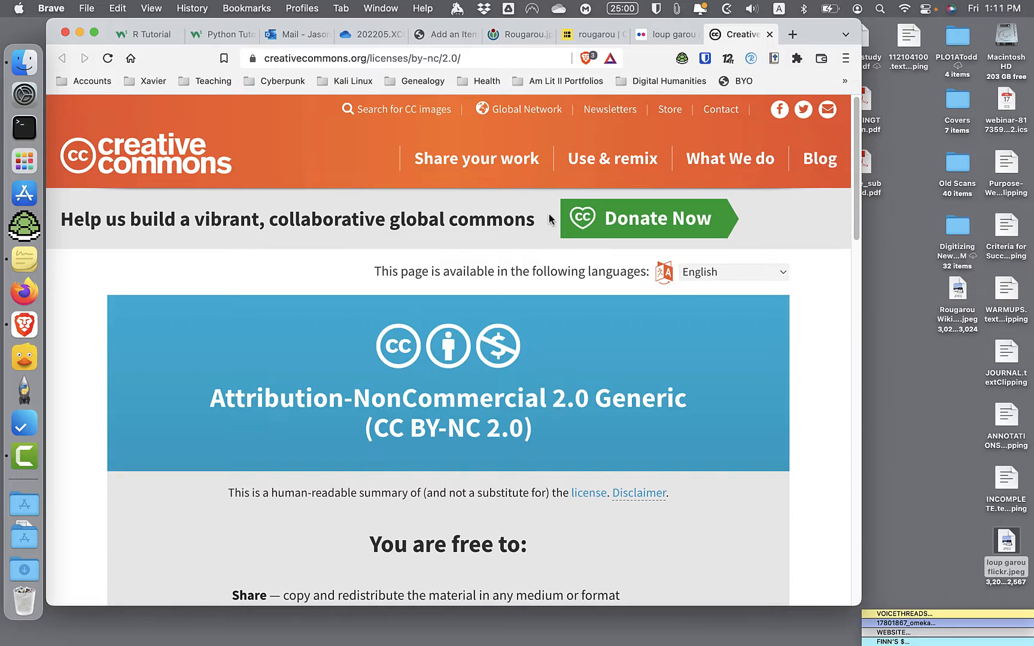
click(442, 36)
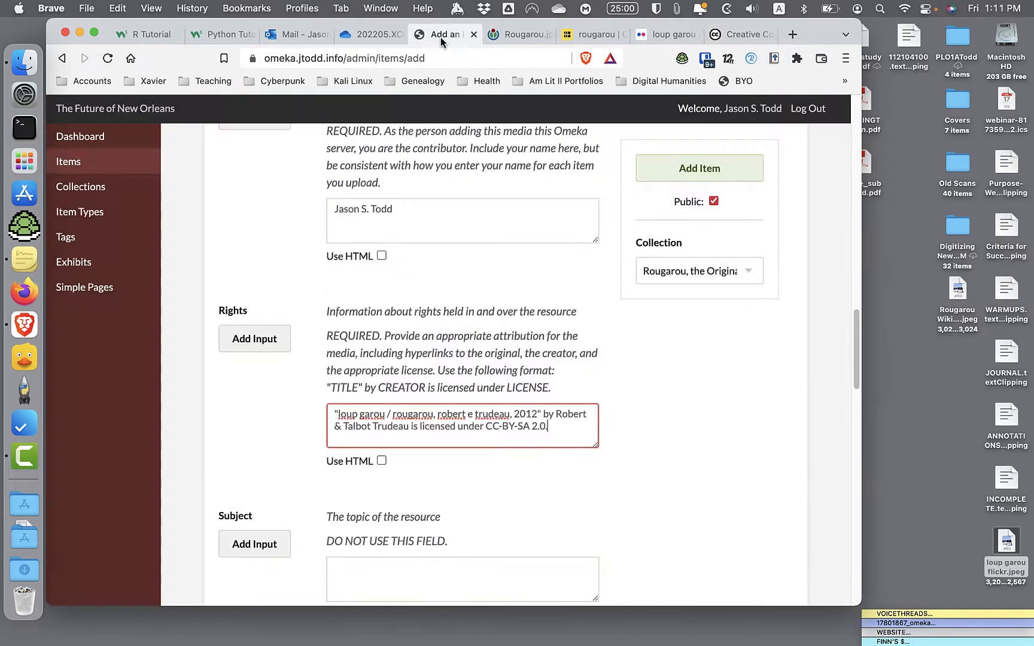
key(BackSpace)
key(BackSpace)
key(BackSpace)
- Copy the web address of the Creative Commons licence page and enable HTML for the Rights field
click(741, 34)
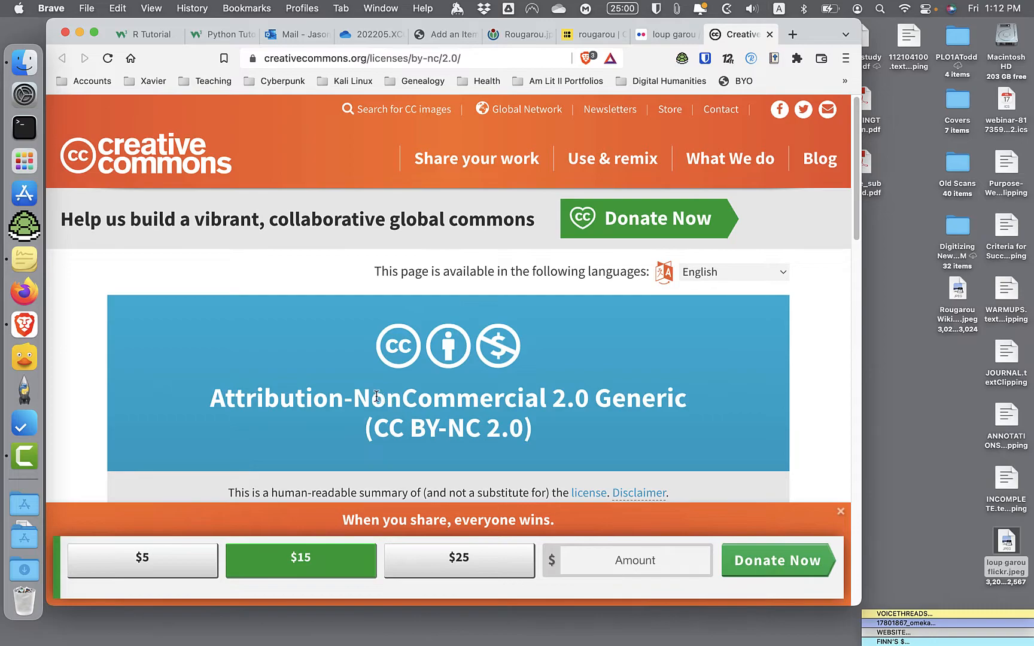
click(414, 62)
key(super+c)
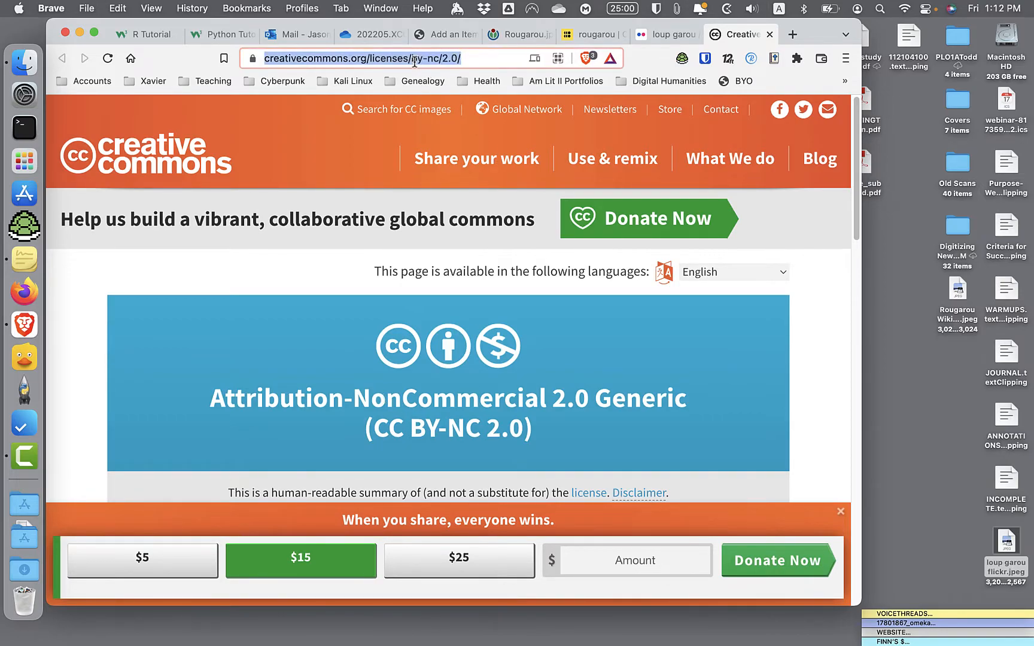
click(440, 34)
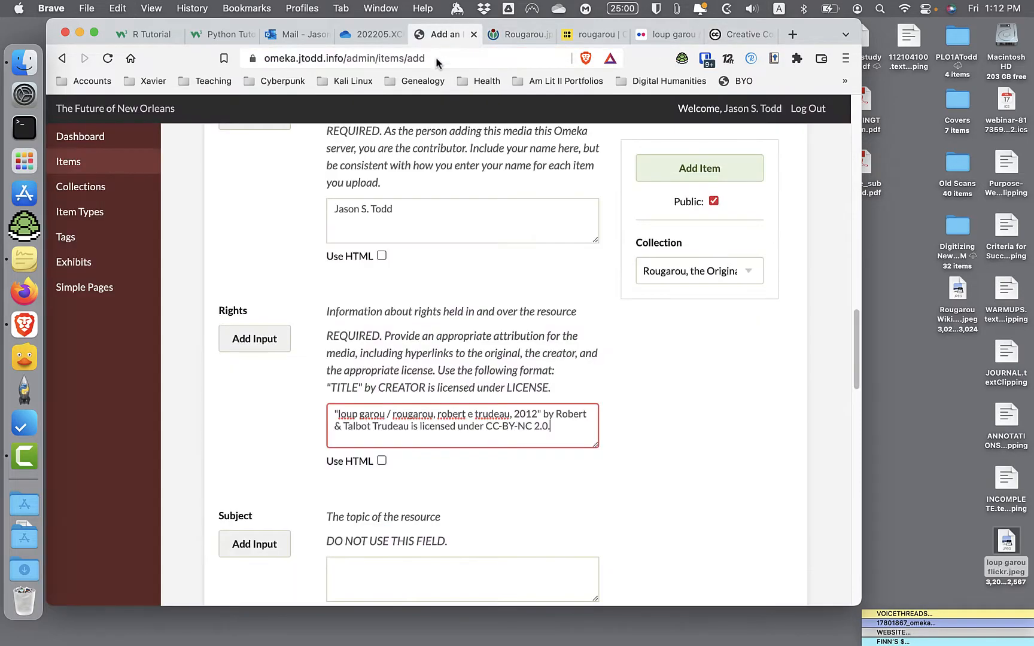
click(381, 461)
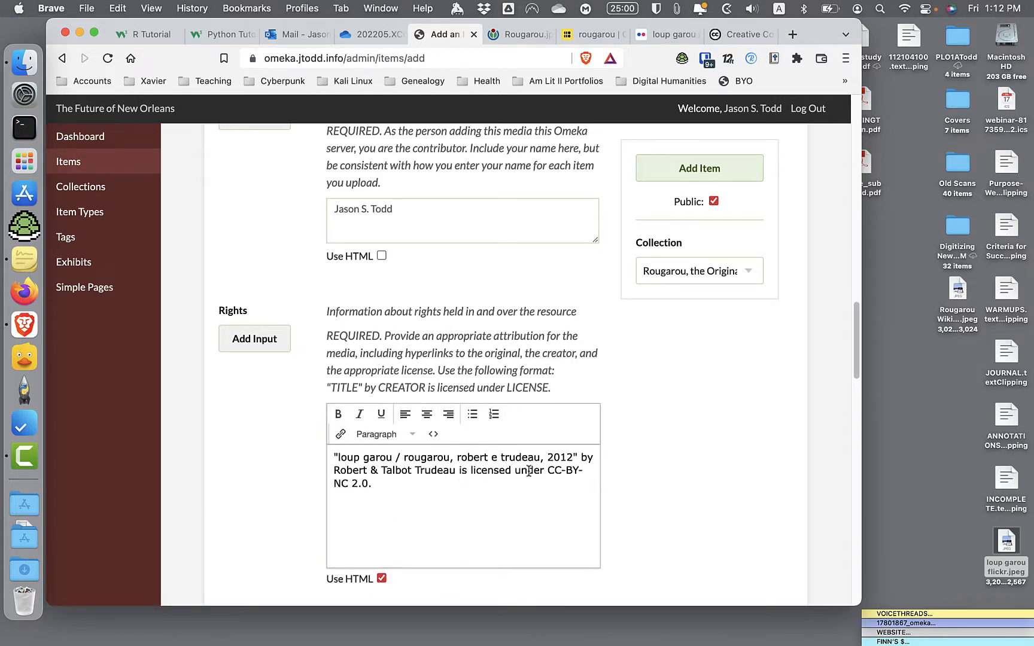
drag(554, 471, 362, 489)
click(340, 434)
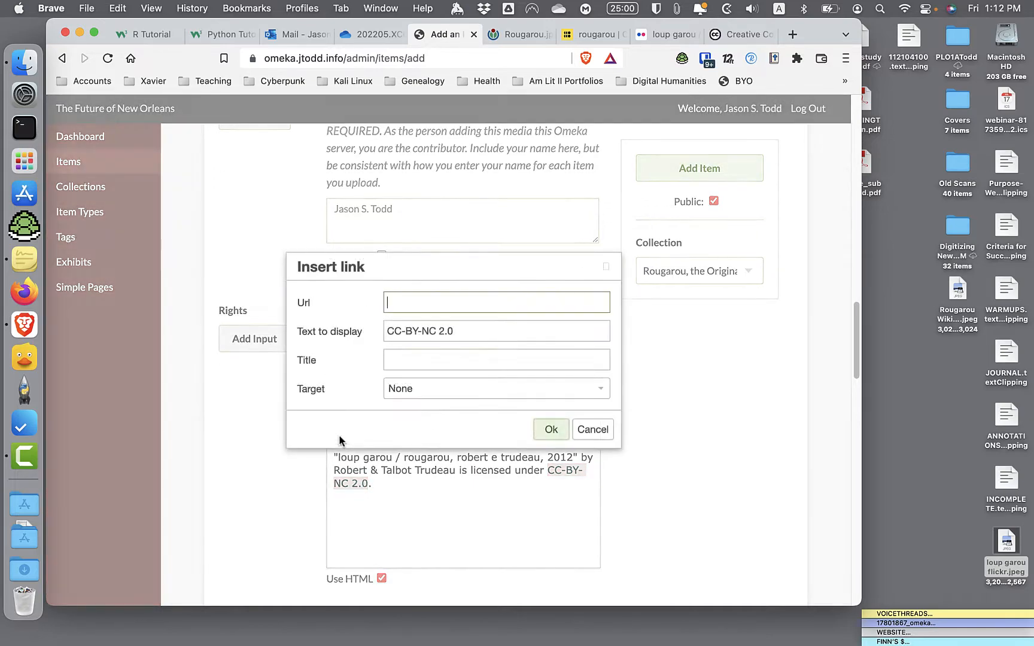
key(super+v)
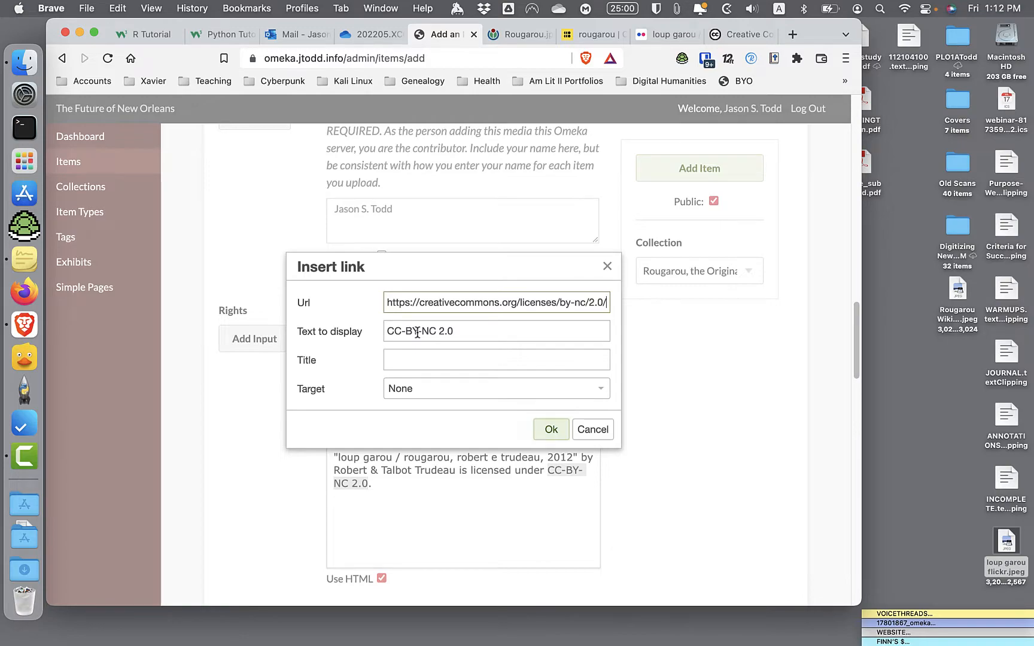
click(425, 390)
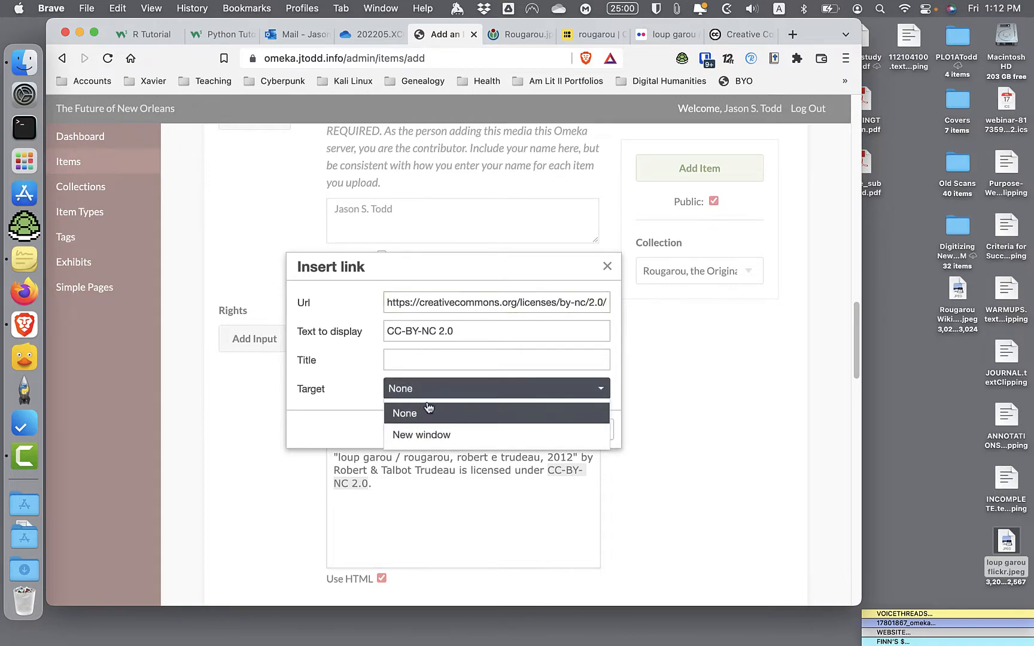
click(428, 435)
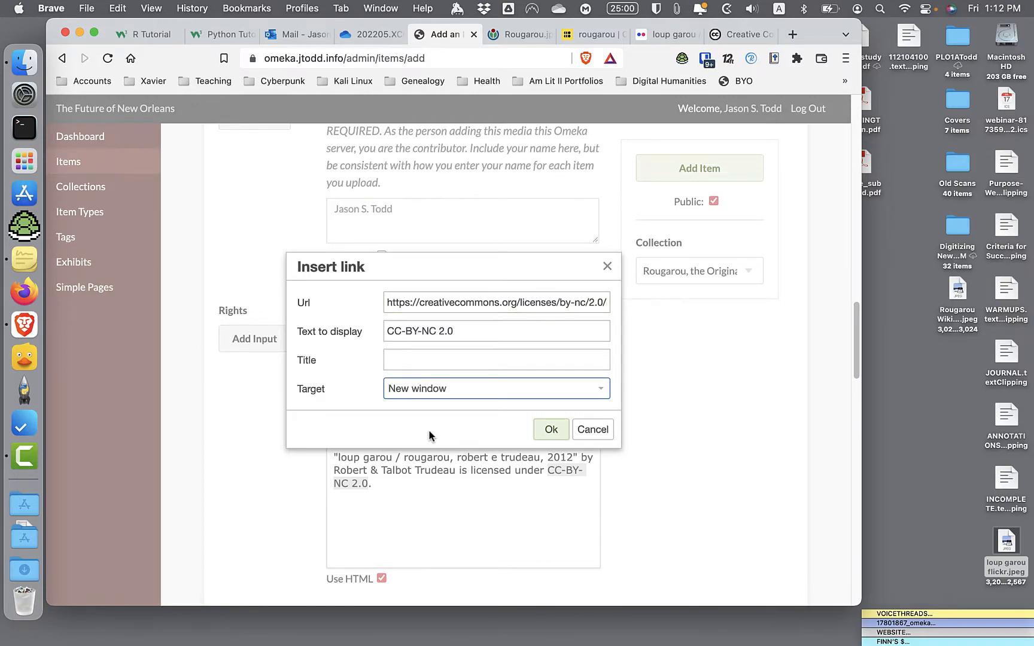
click(551, 429)
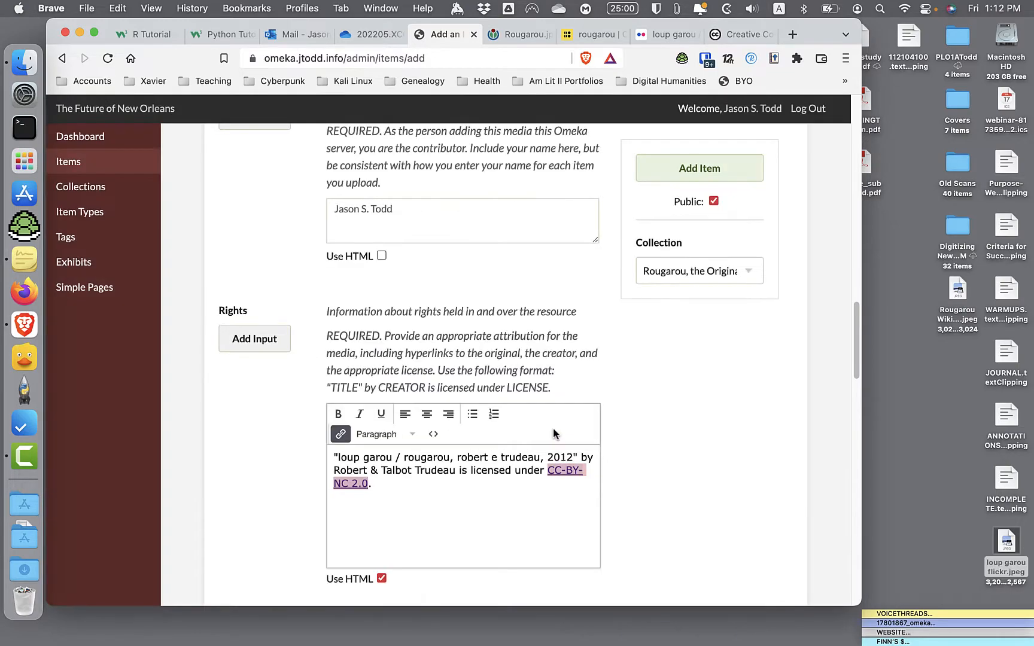
click(494, 472)
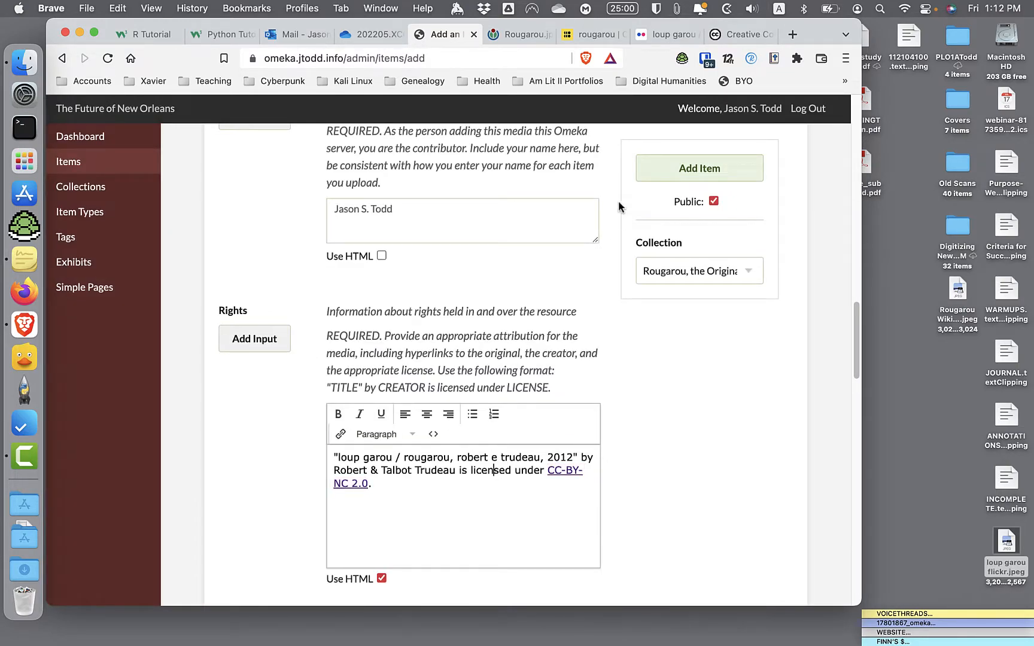
- Link the quoted photo title in the rights statement to the photo's Flickr page address, opening in a new window
click(669, 34)
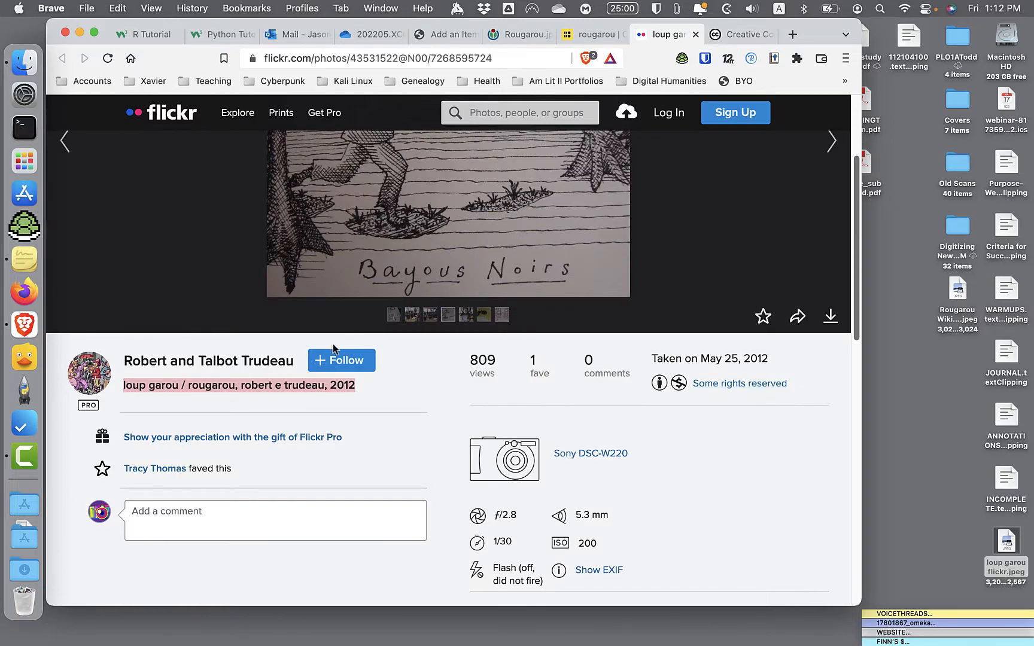
click(420, 389)
click(415, 58)
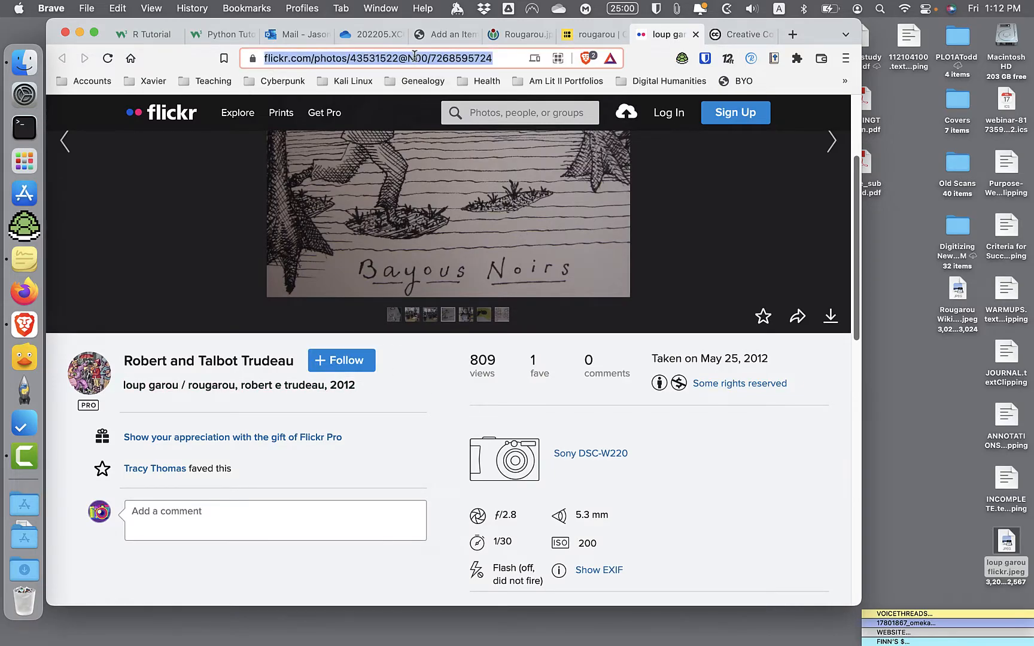
click(443, 35)
drag(334, 457, 576, 458)
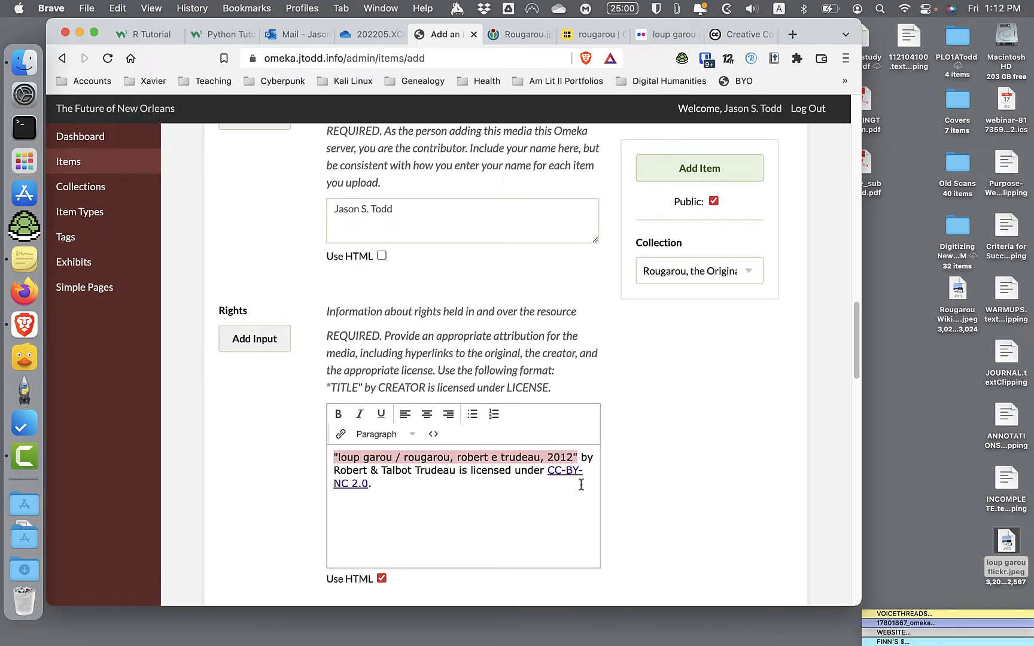
click(340, 433)
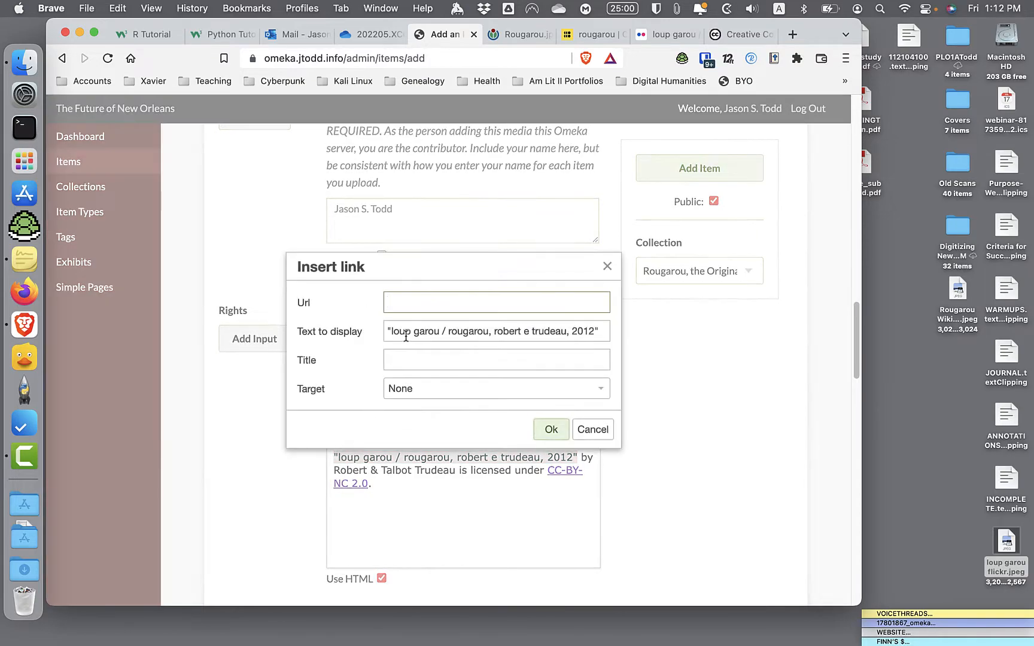
key(super+v)
click(413, 390)
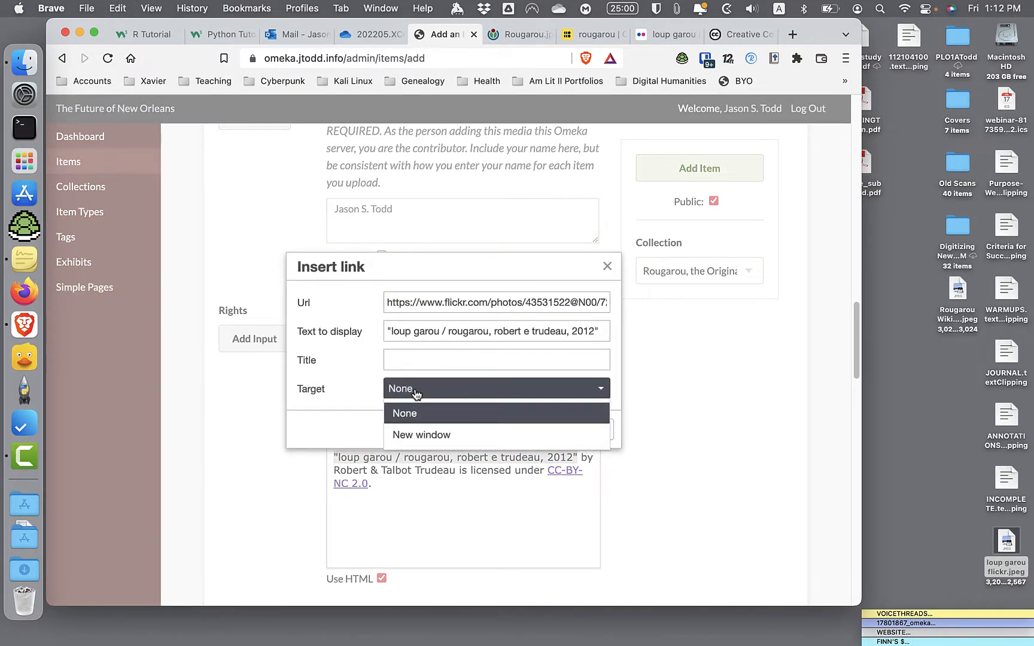
click(420, 435)
click(548, 430)
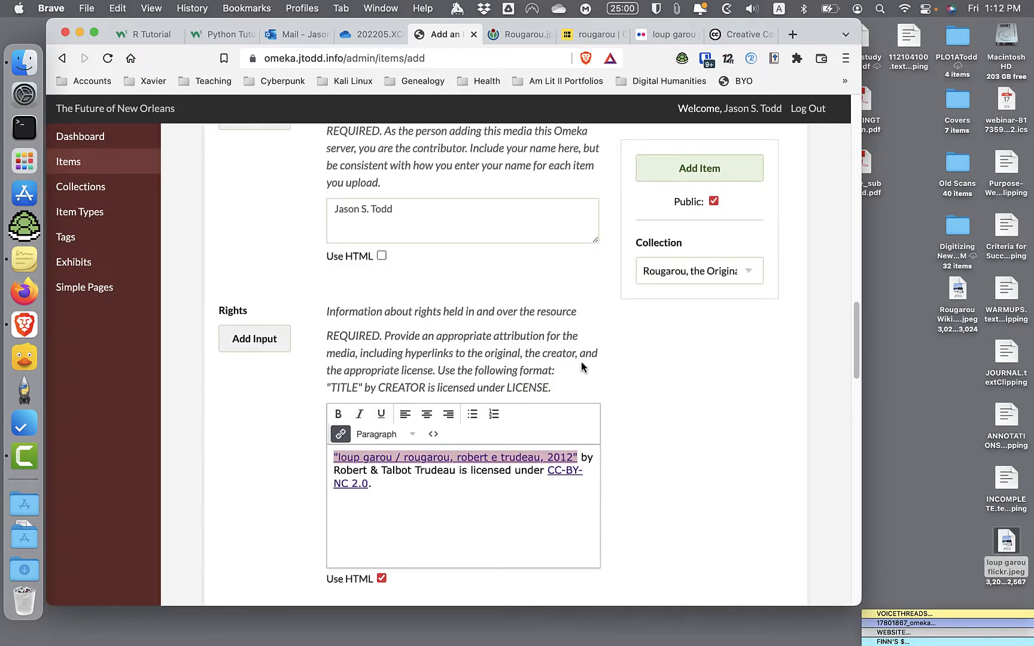
- Open the photo creators' Flickr profile, copy its web address and return to the Omeka item form
click(739, 34)
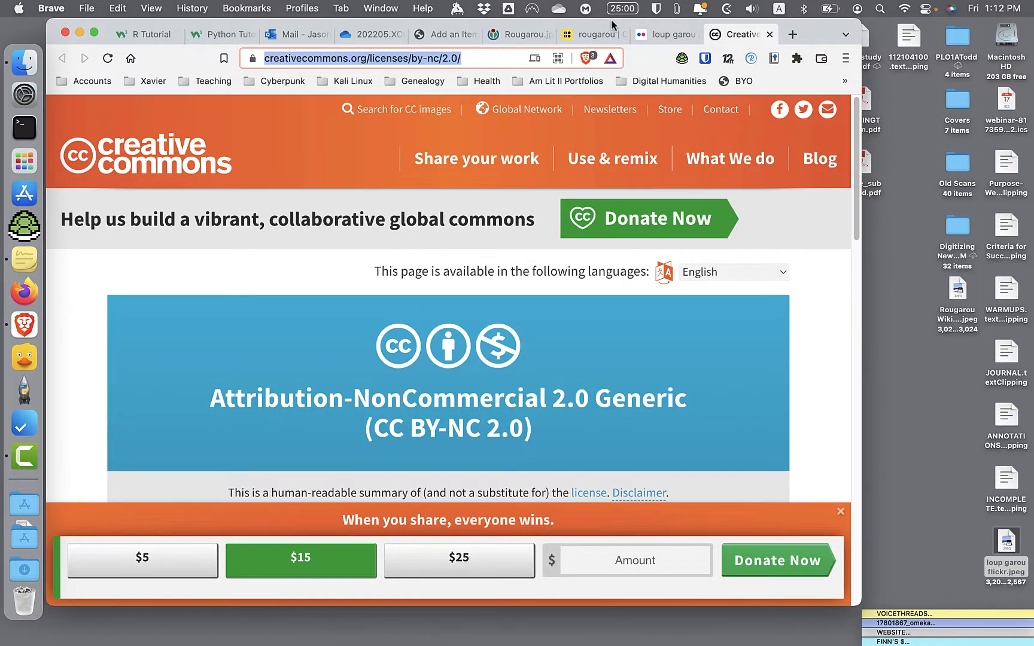
click(658, 34)
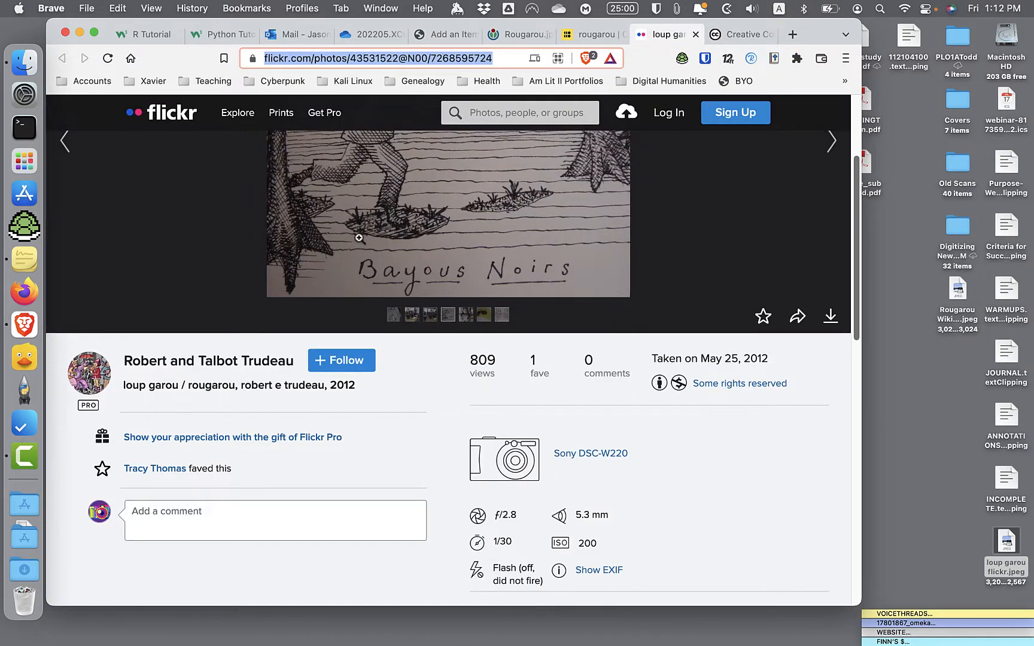
click(247, 364)
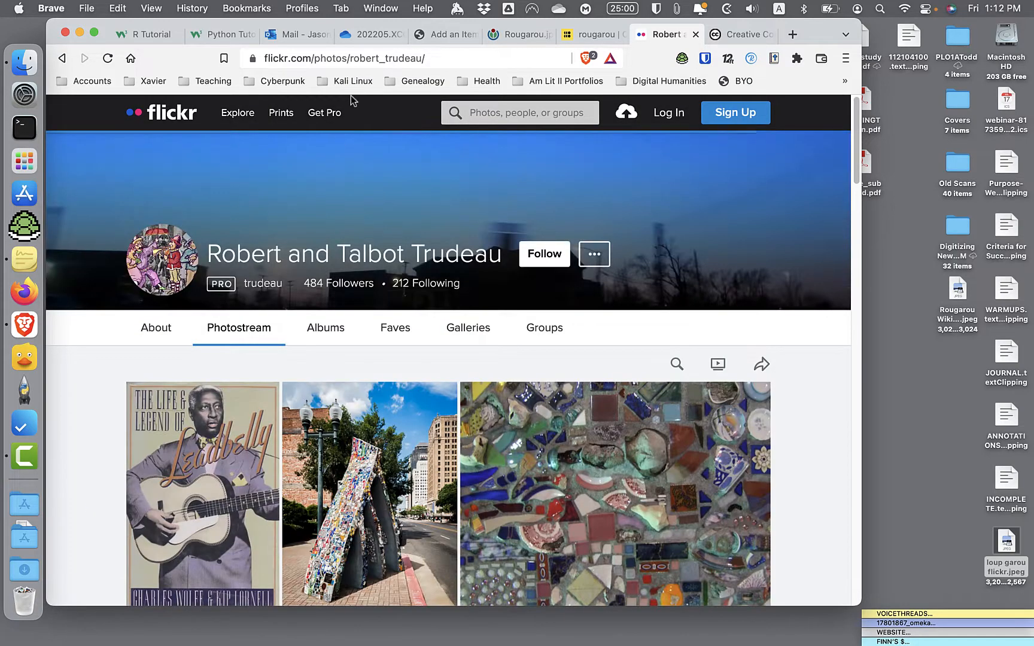
click(362, 55)
key(super+c)
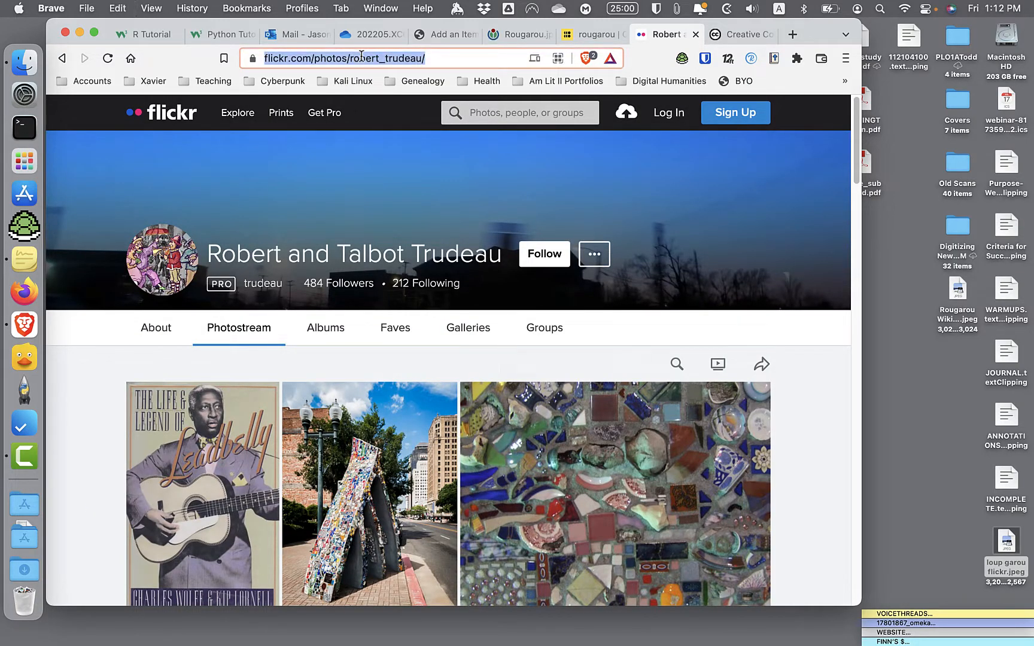
click(442, 35)
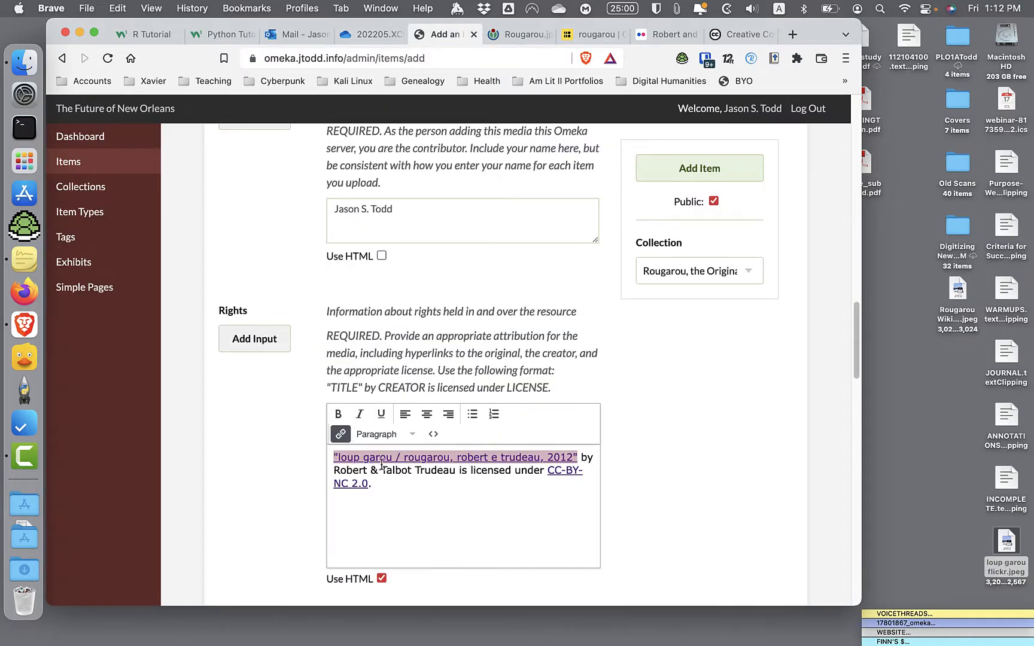
- Link the creators' names in the rights statement to the copied Flickr profile address, opening in a new window
drag(350, 471, 424, 470)
click(340, 434)
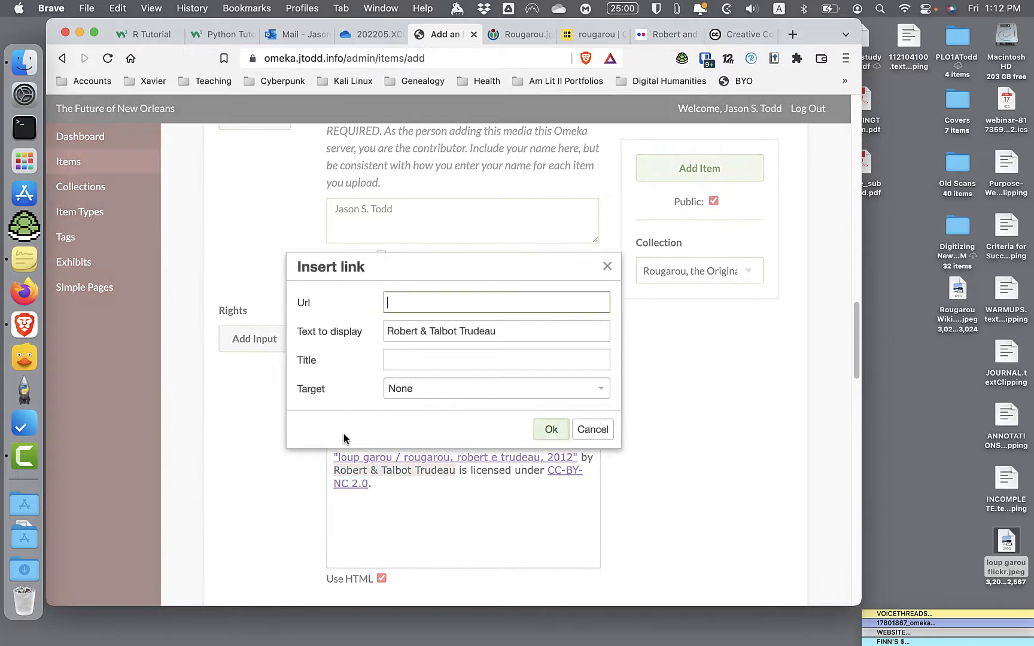
key(super+v)
click(440, 391)
click(441, 426)
click(551, 430)
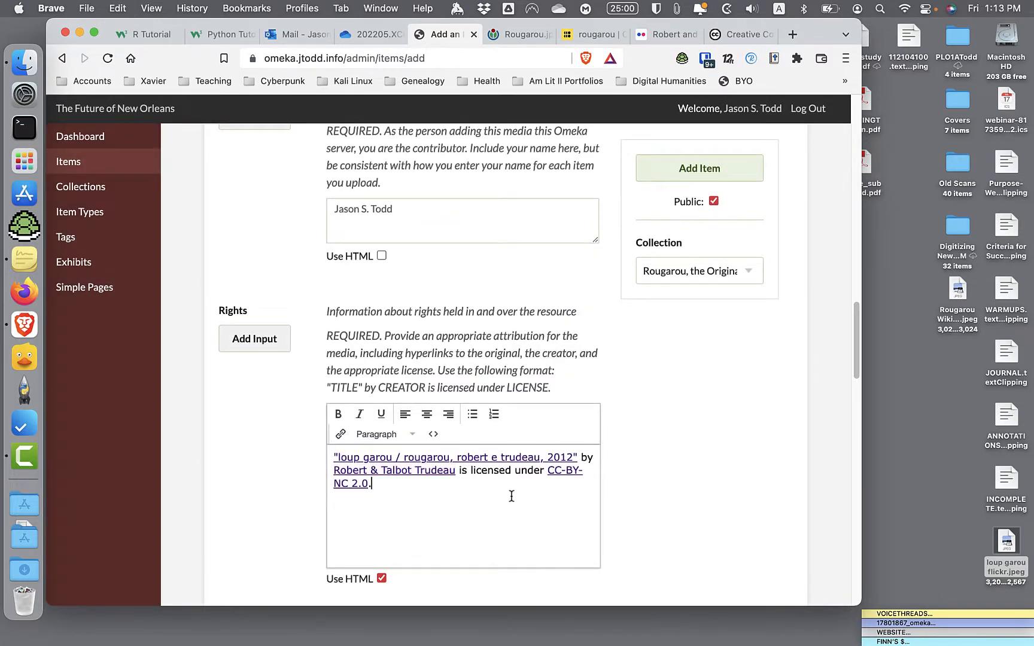
- Leave the remaining Dublin Core fields empty and add the tags nola, supernatural and monsters to the item
scroll(511, 496, down, 5)
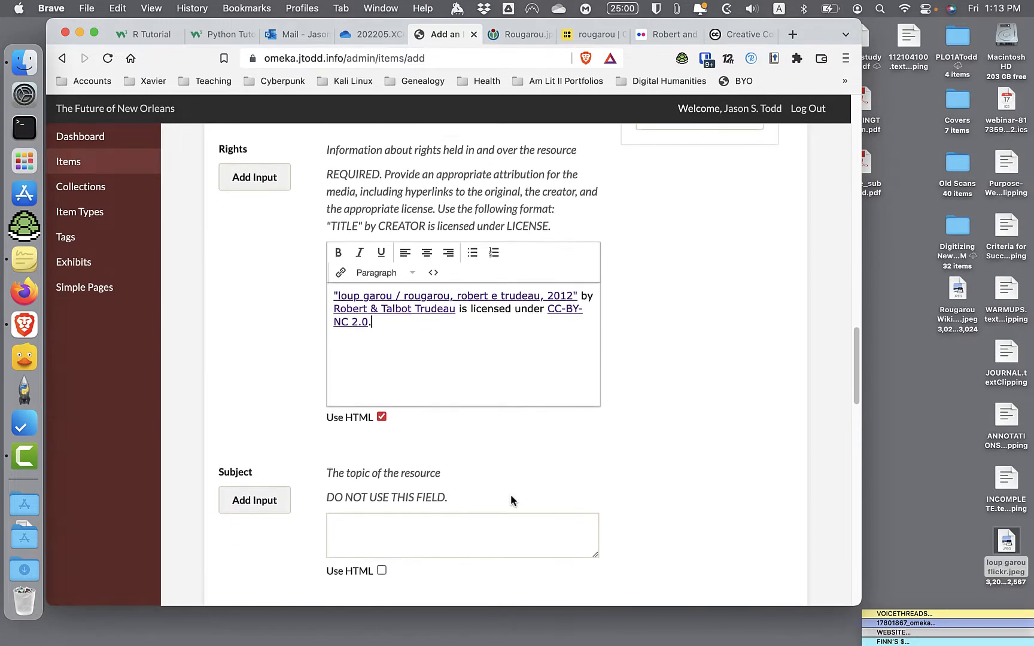
scroll(450, 524, down, 10)
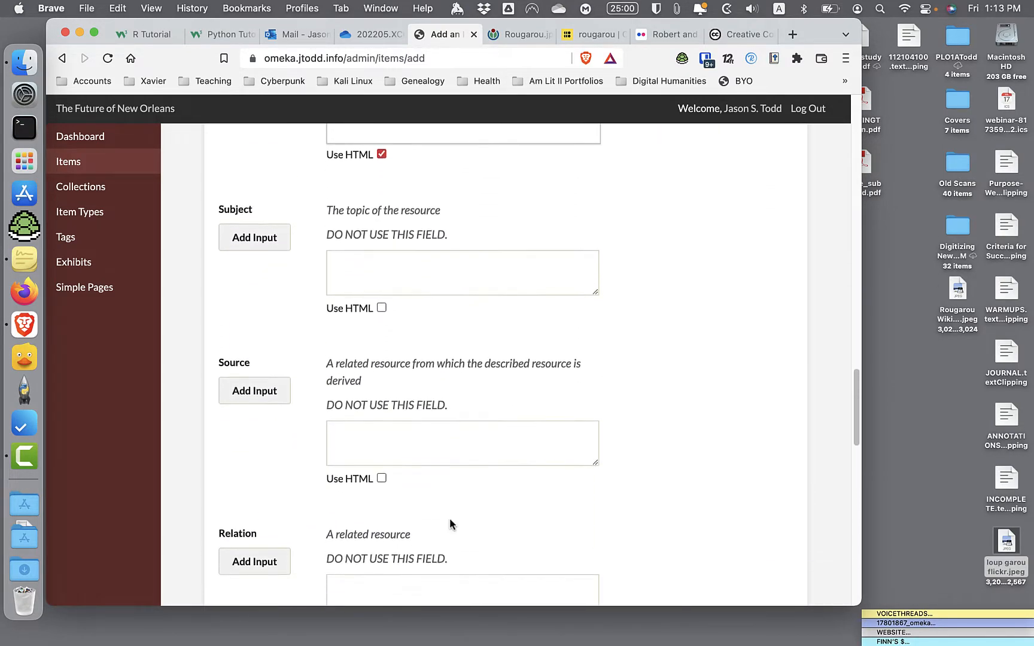
scroll(450, 524, down, 8)
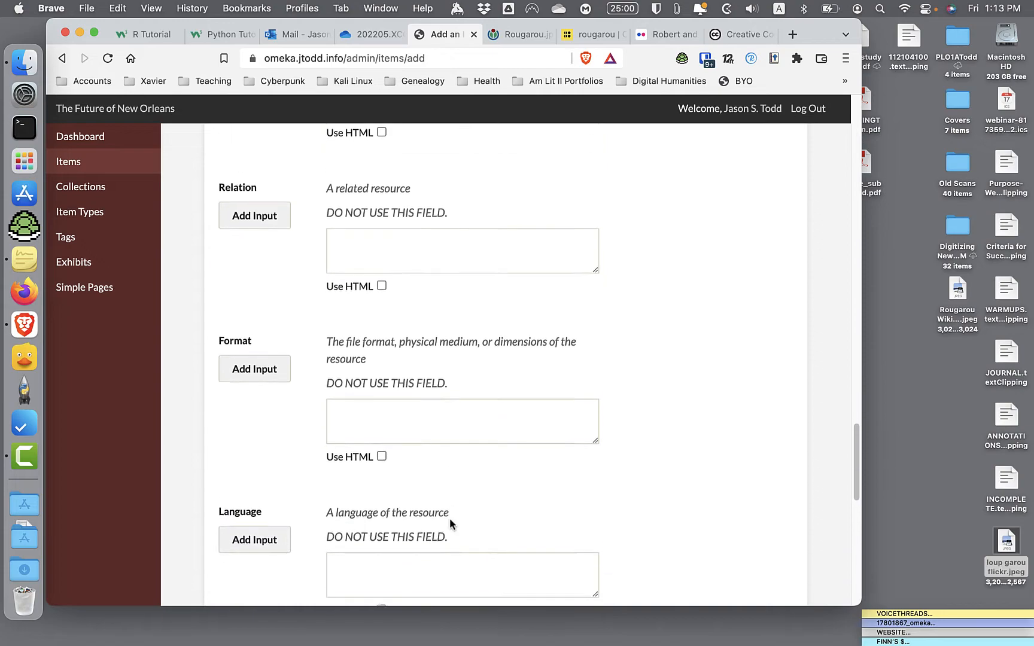
scroll(449, 521, down, 3)
scroll(449, 521, up, 20)
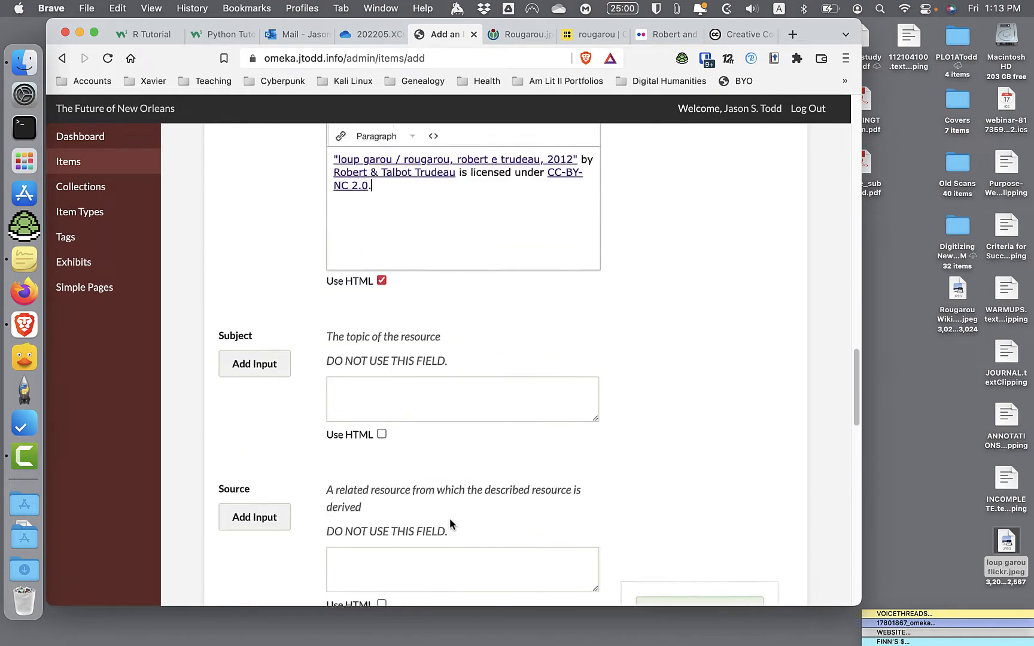
scroll(449, 519, up, 15)
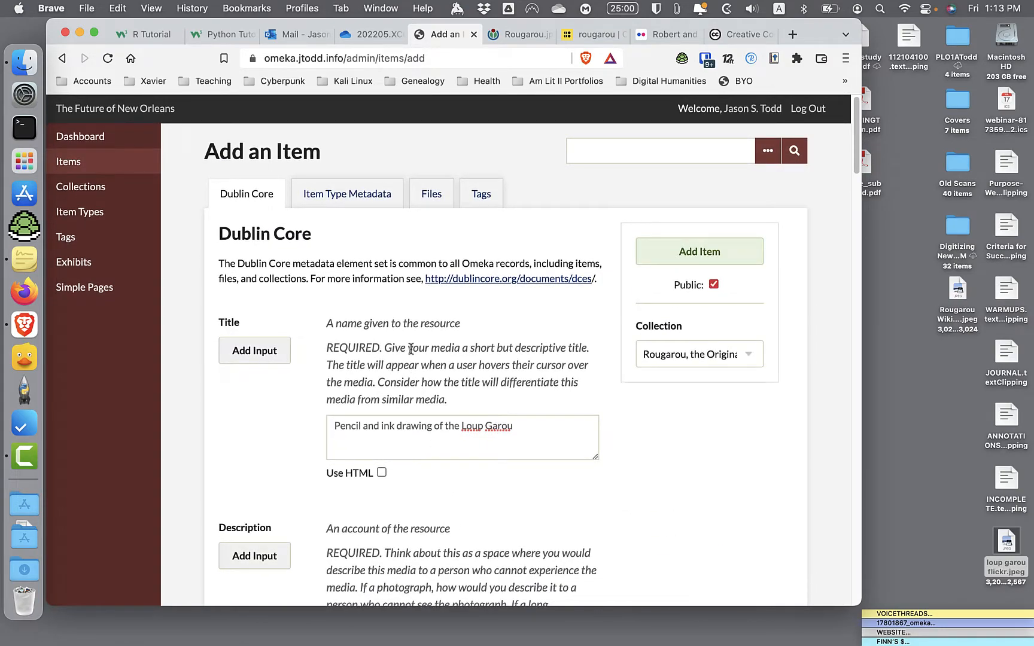
click(486, 197)
click(373, 268)
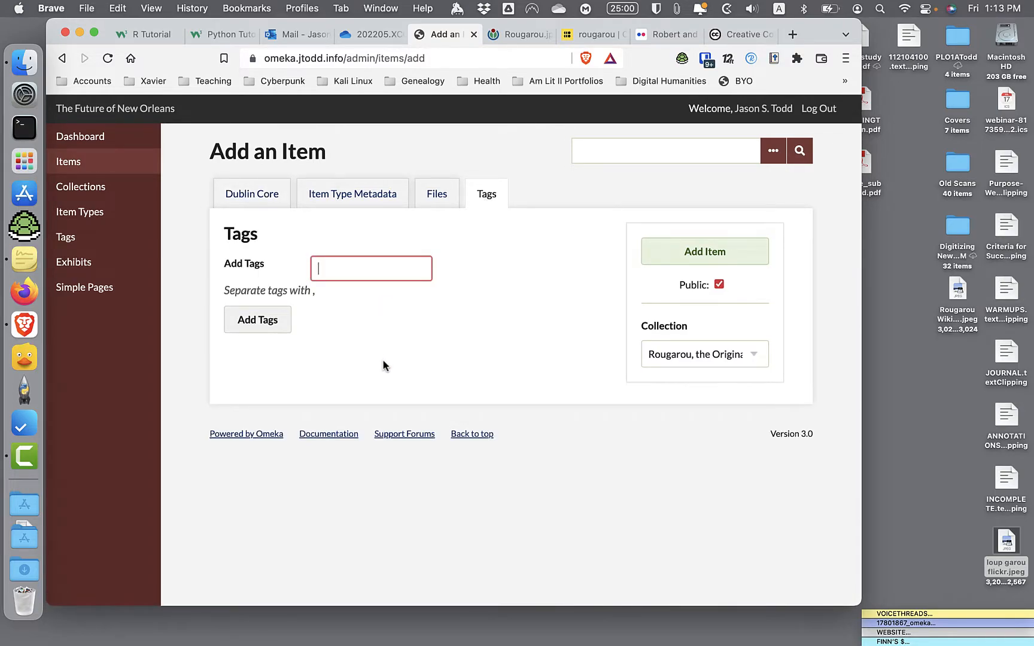
text(nola,)
text( supernatural)
text(, monsters)
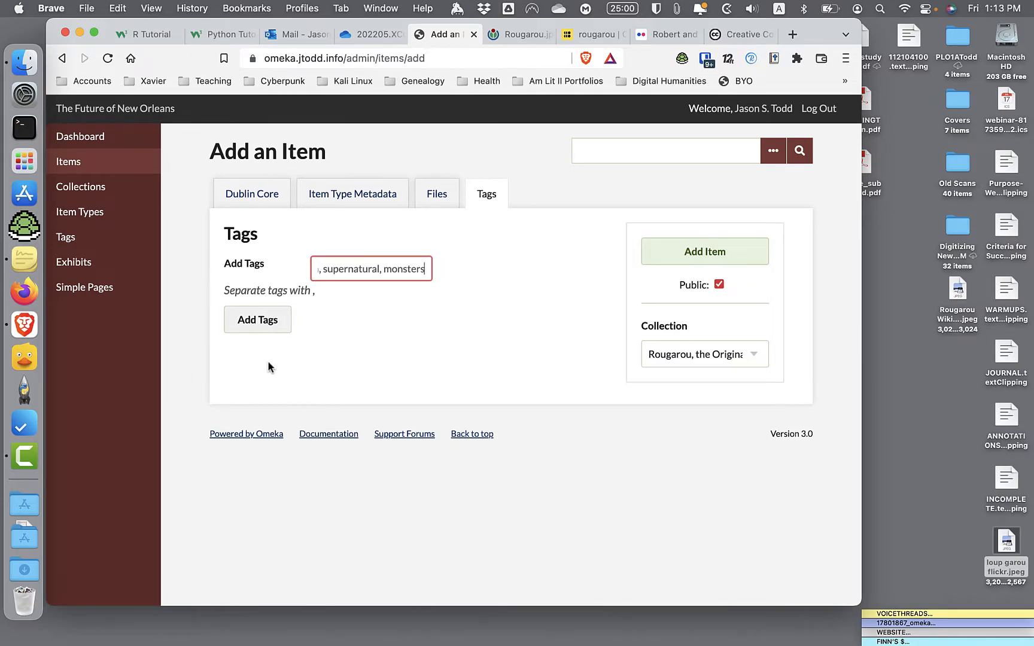
click(265, 319)
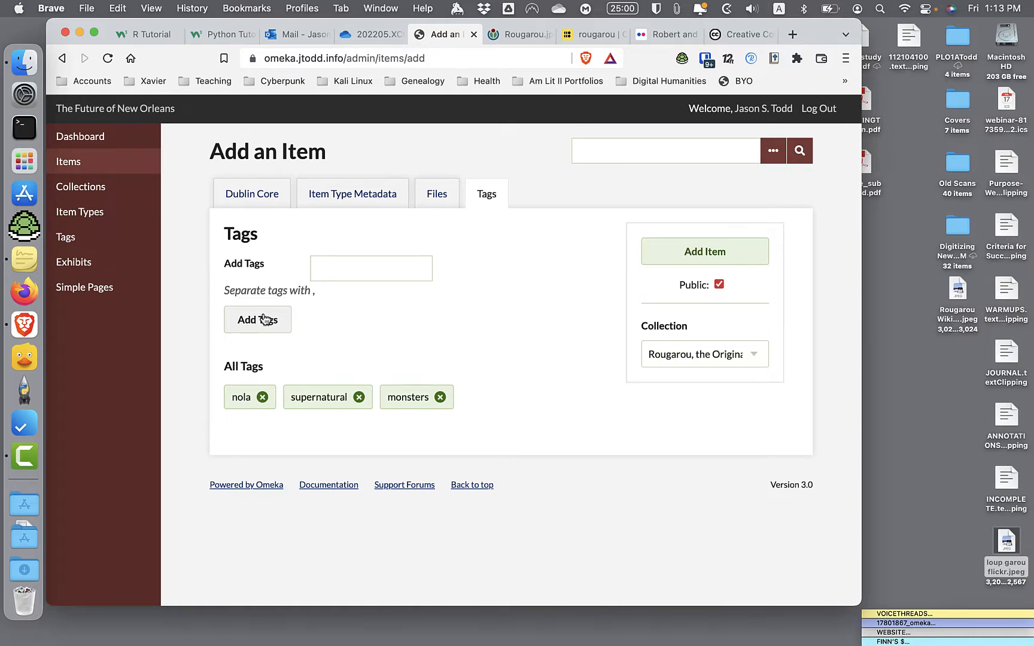
- Add the tag swamps and save the new item
click(333, 275)
text(swamps)
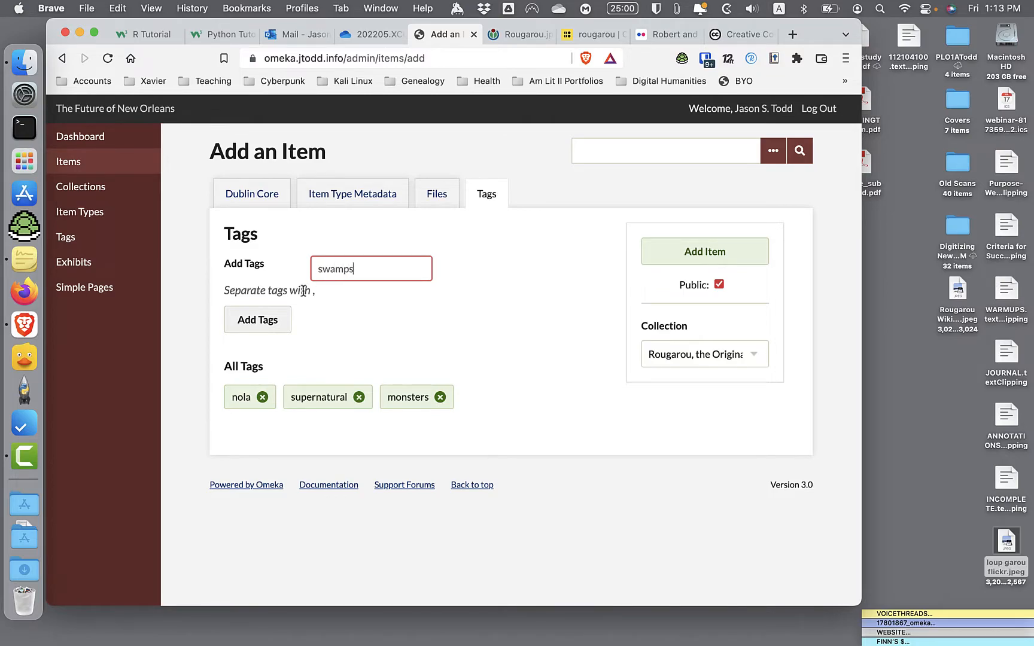
click(272, 326)
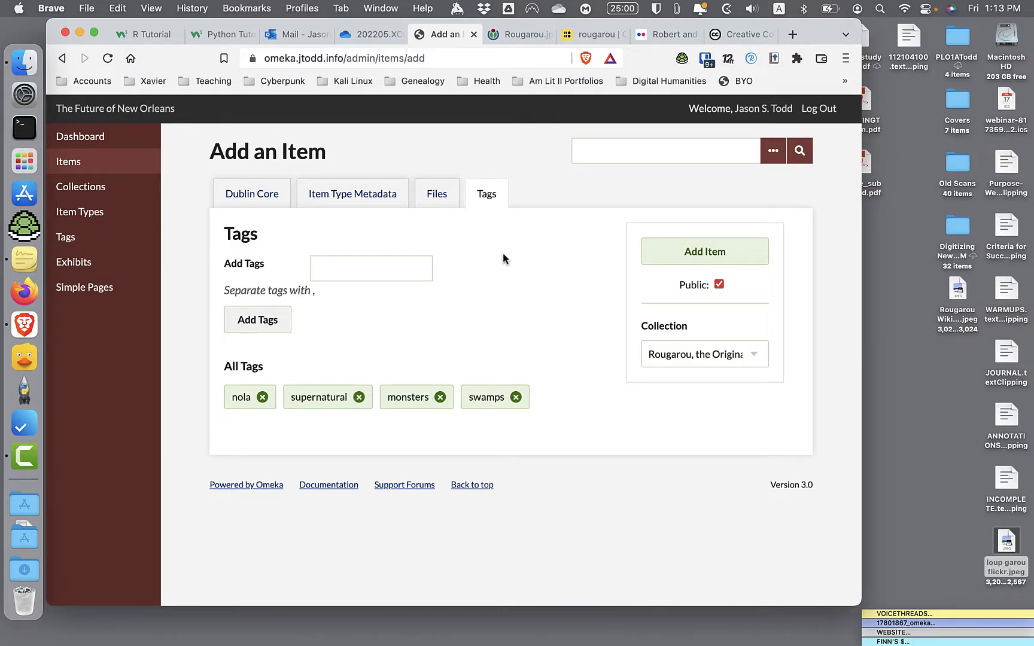
click(678, 256)
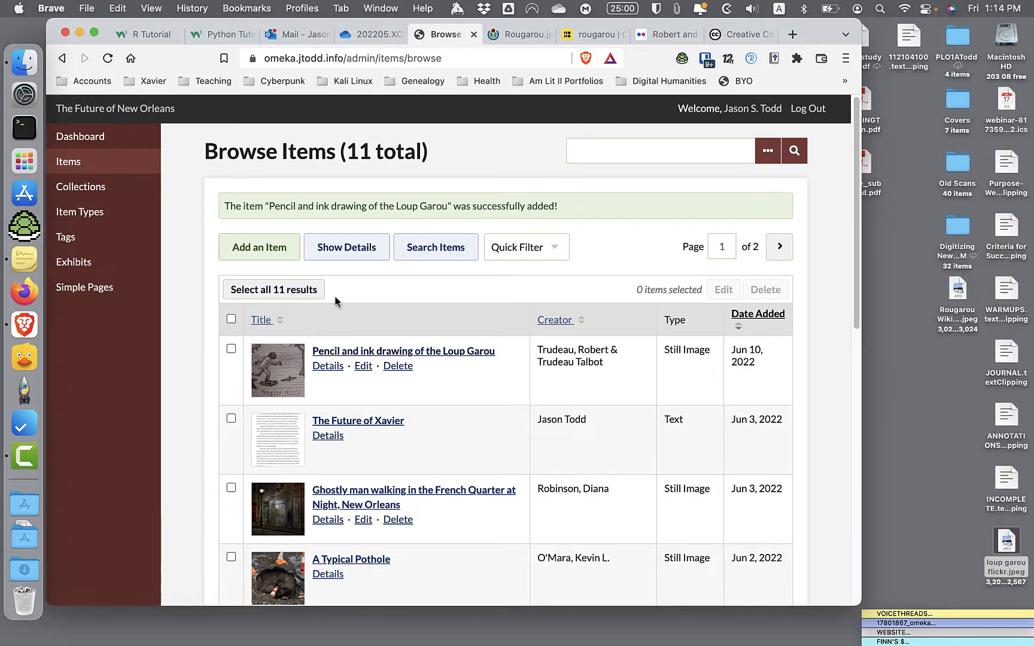
- Open the collection "Rougarou, the Original Swamp Thing" and check its metadata and item list on the public page
click(97, 196)
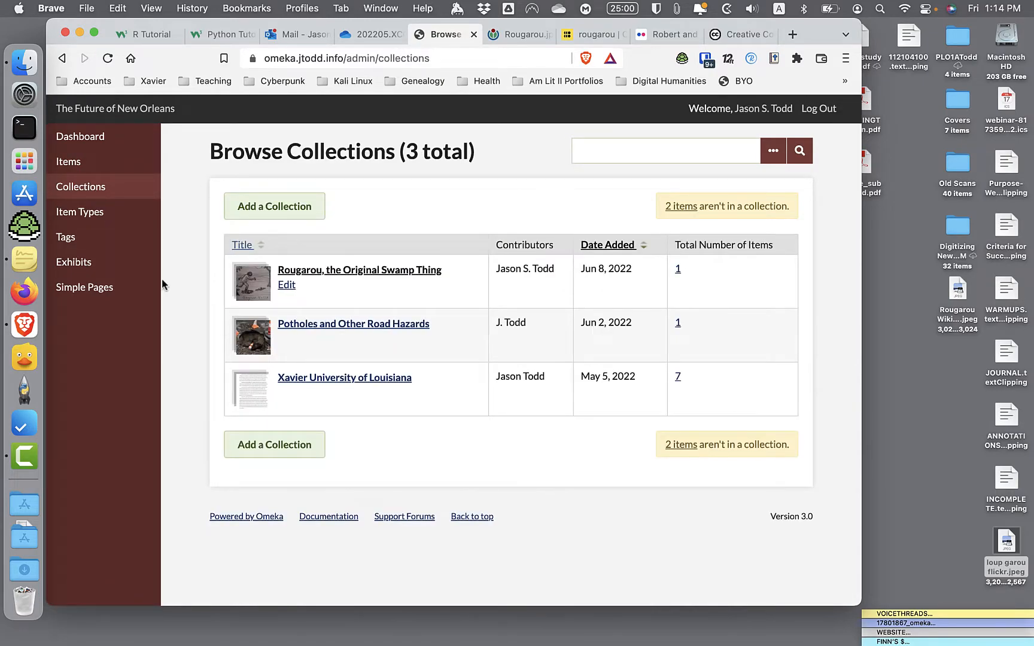
click(330, 270)
scroll(378, 305, down, 2)
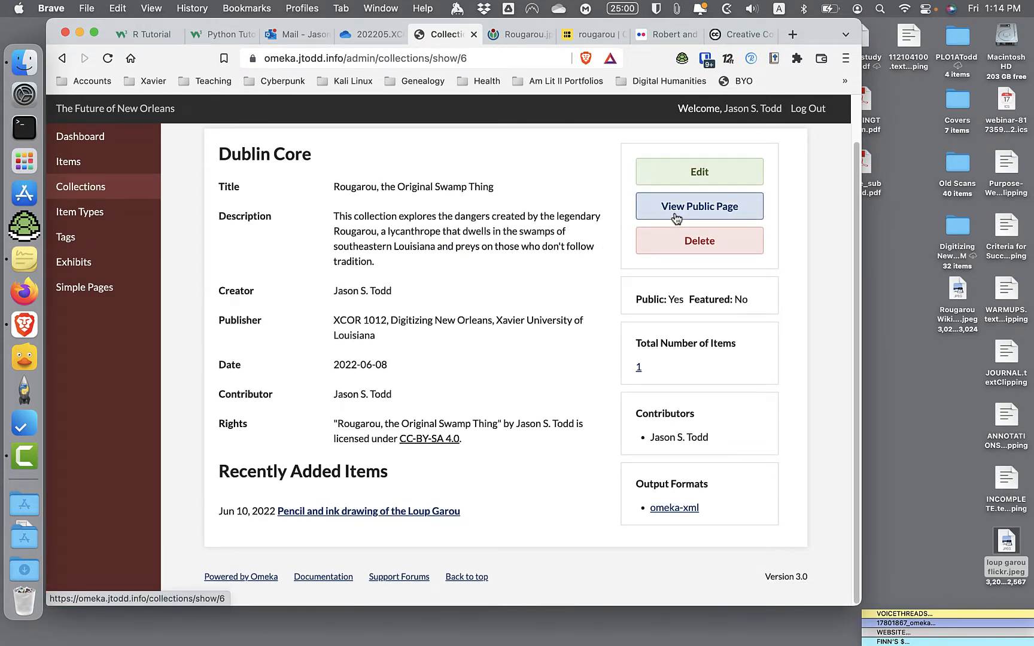
click(675, 212)
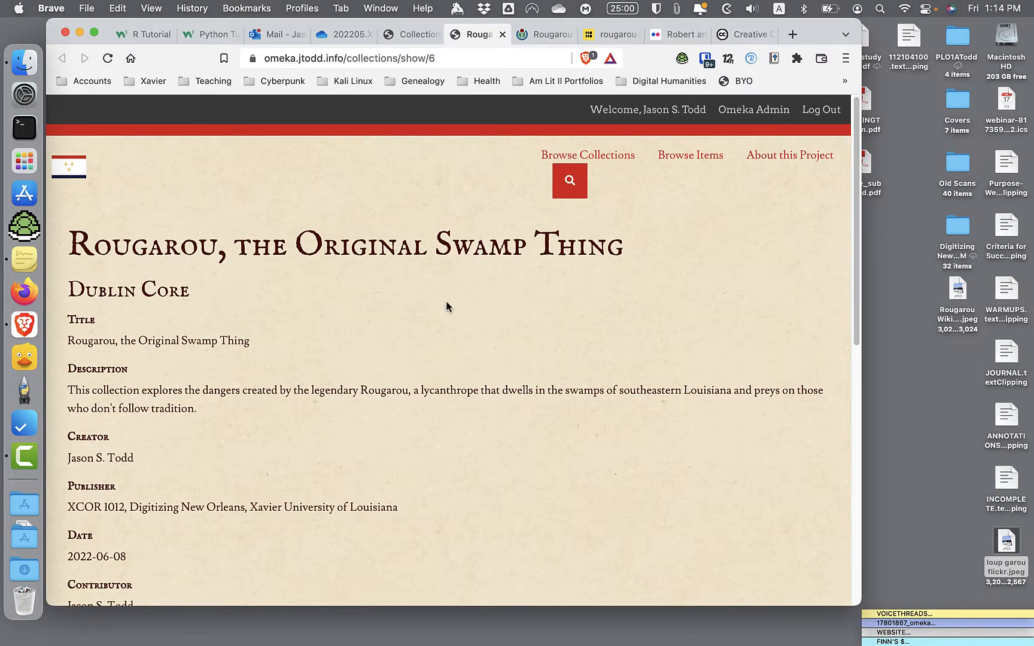
scroll(446, 302, down, 1)
scroll(446, 305, down, 10)
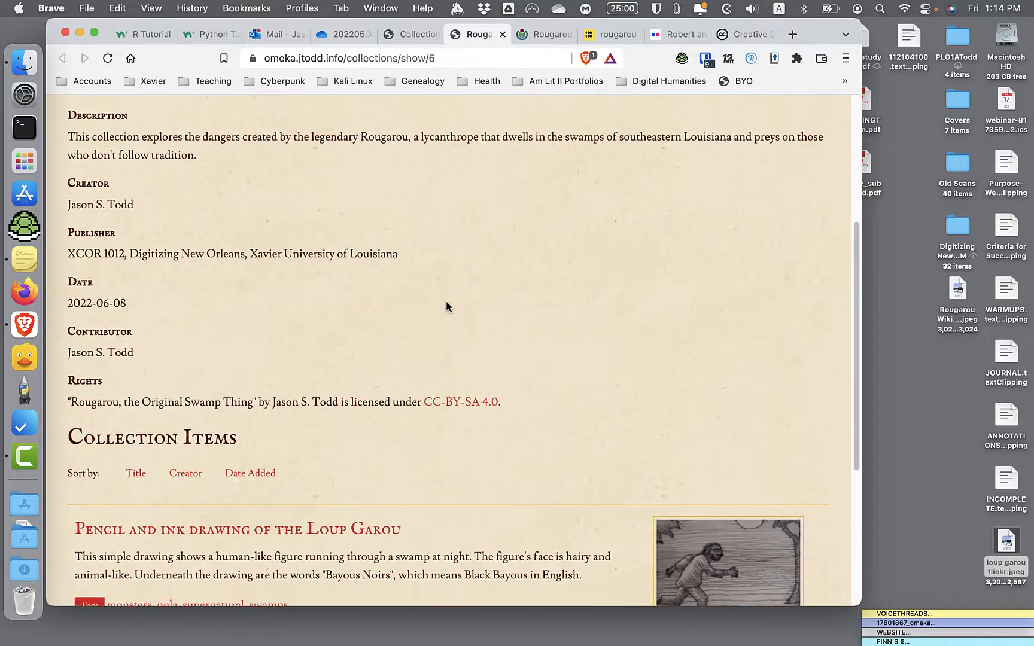
scroll(445, 302, down, 2)
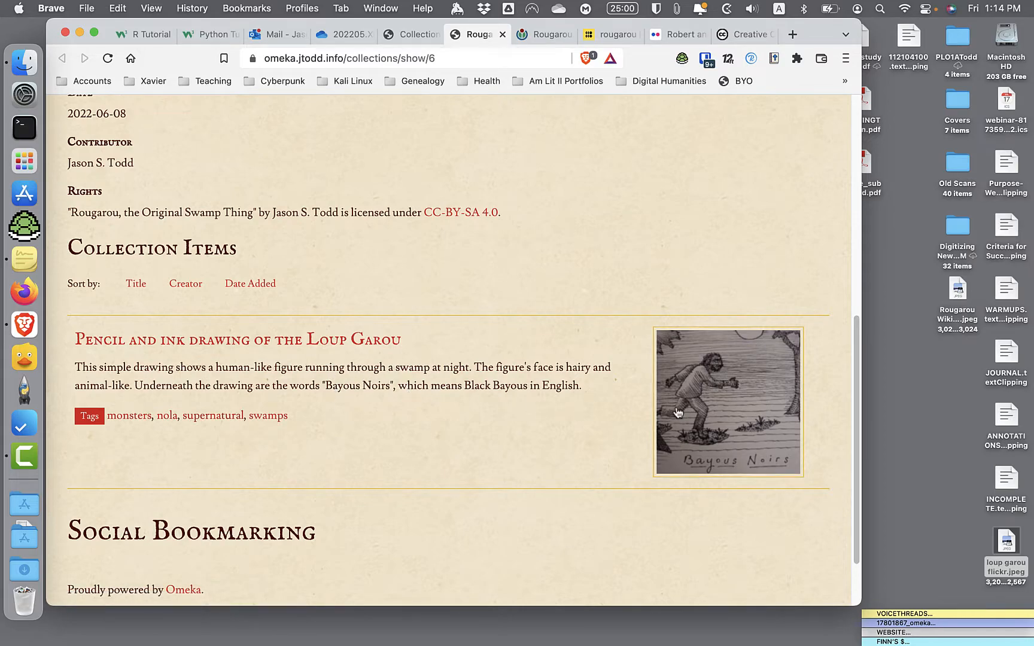
- Open the loup garou drawing's public item page and review its image, Dublin Core metadata, rights links, tags and citation
click(711, 410)
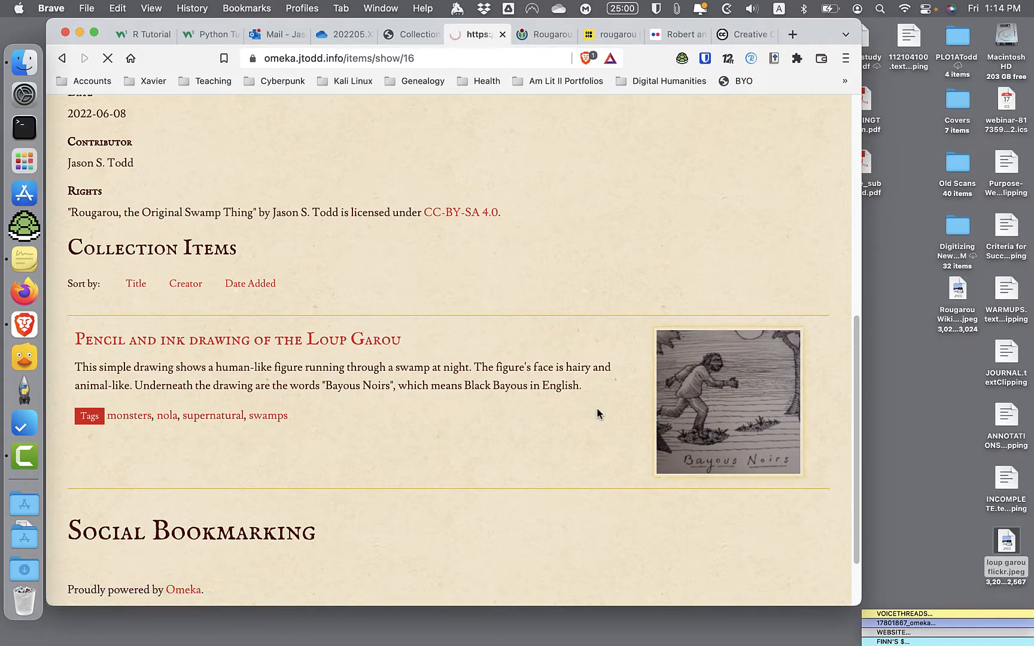
scroll(597, 413, down, 10)
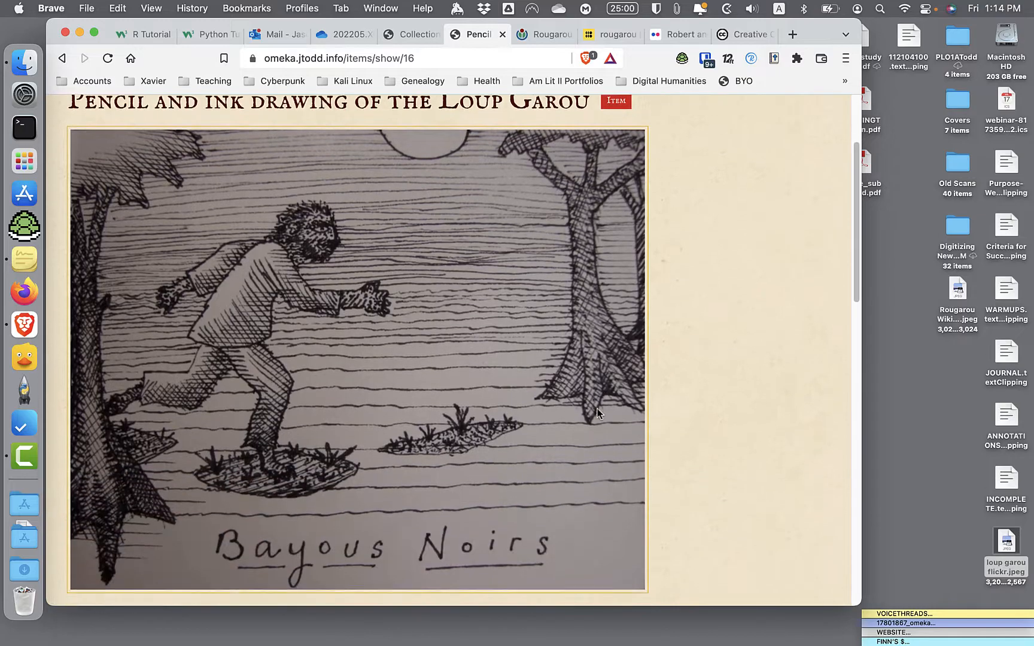
scroll(596, 409, down, 4)
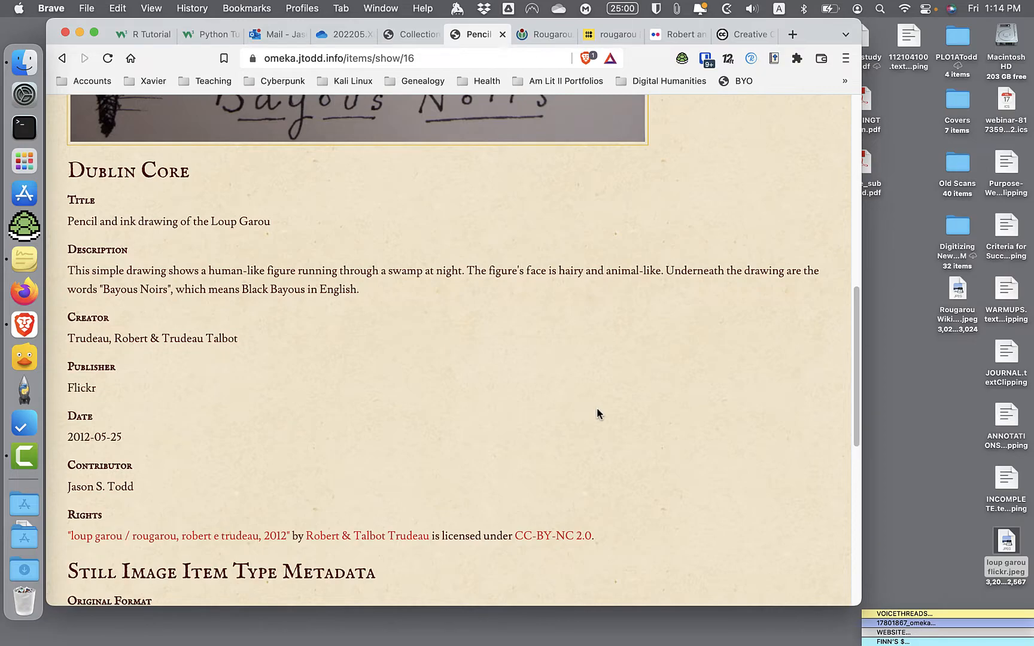
scroll(597, 413, down, 8)
scroll(597, 408, down, 6)
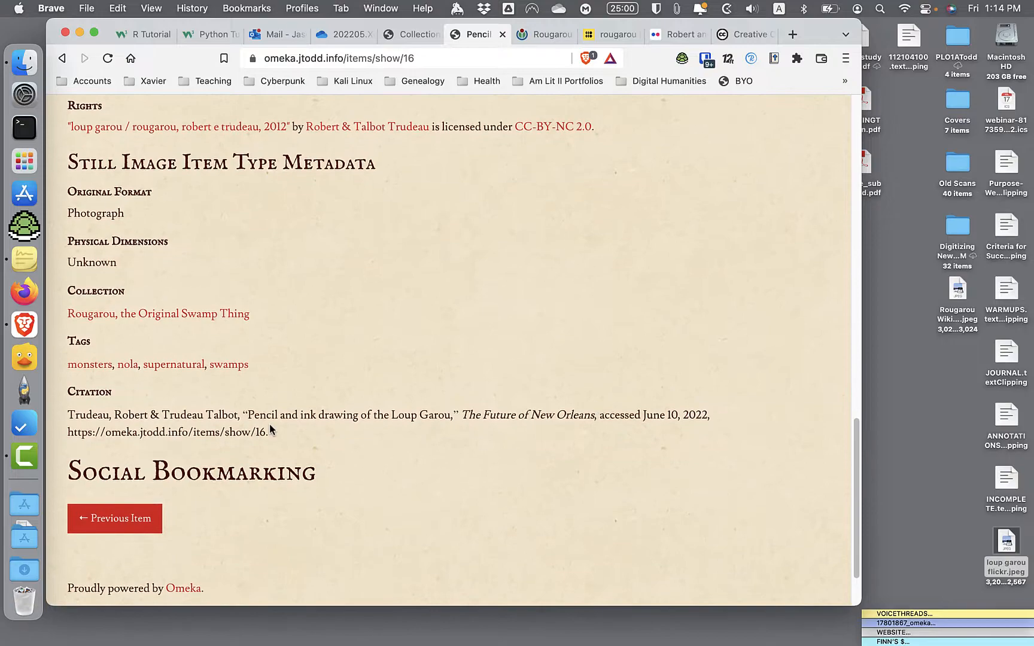